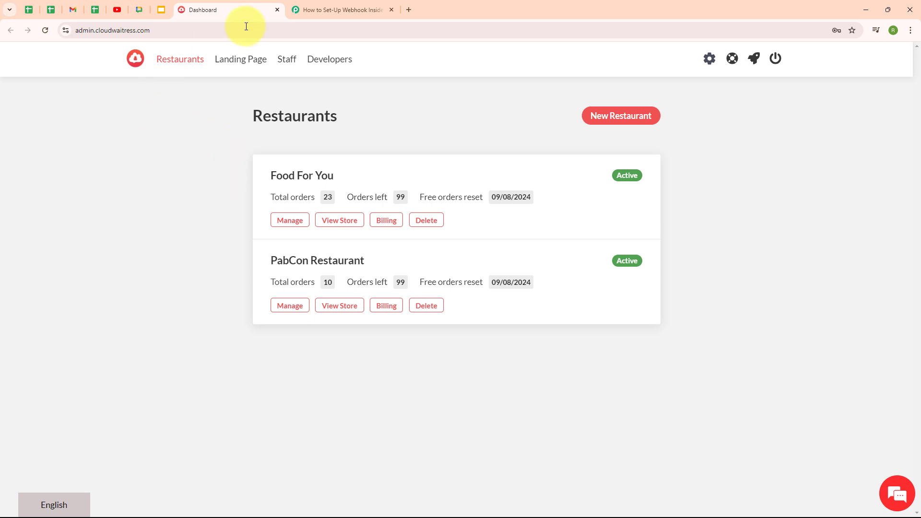
left_click(373, 5)
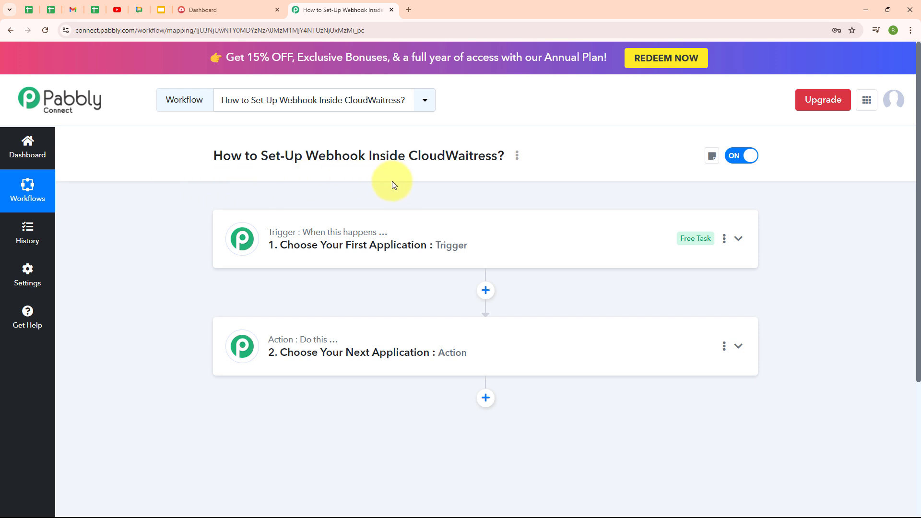
left_click_drag(305, 157, 366, 159)
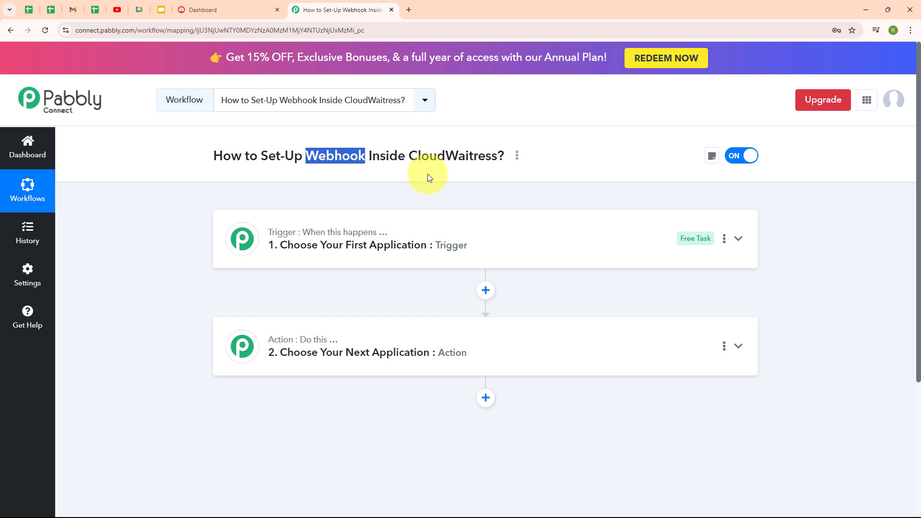
left_click(424, 188)
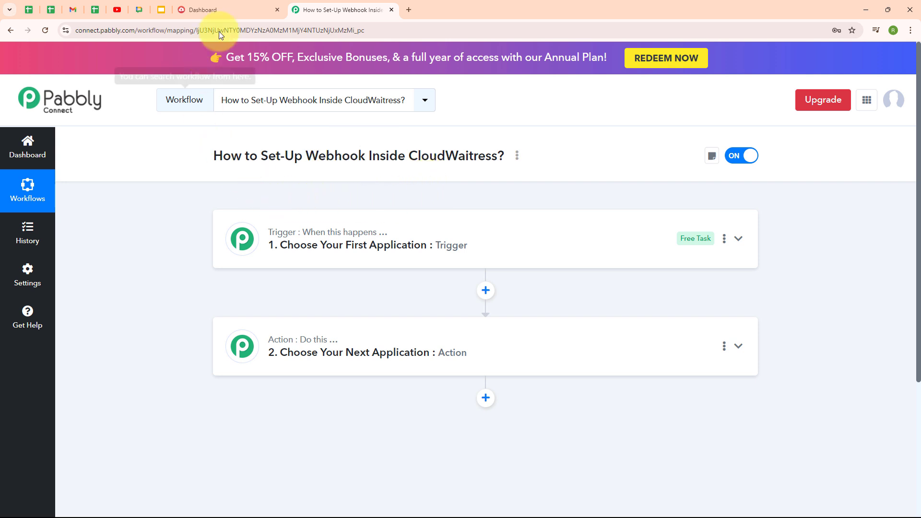
left_click(242, 9)
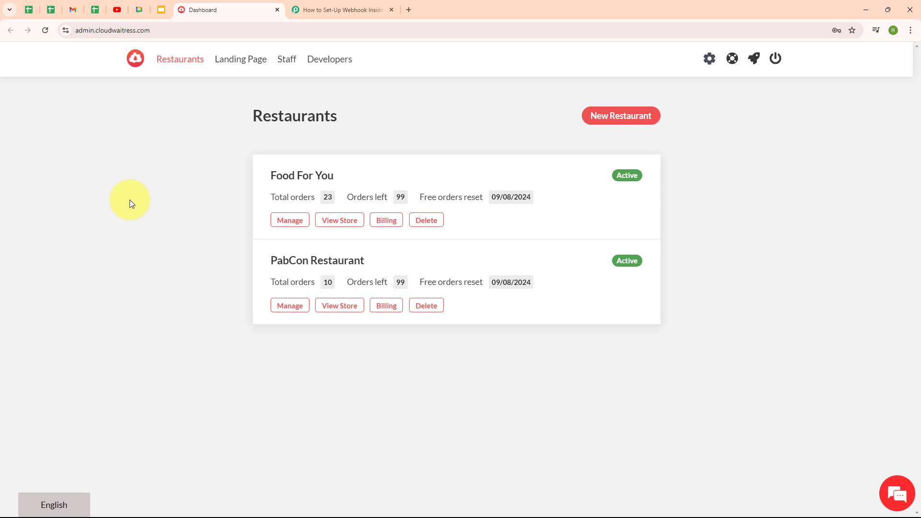
Switch to Pabbly Connect and set the workflow's trigger app to CloudWaitress with the New Order Placed event.
left_click(311, 5)
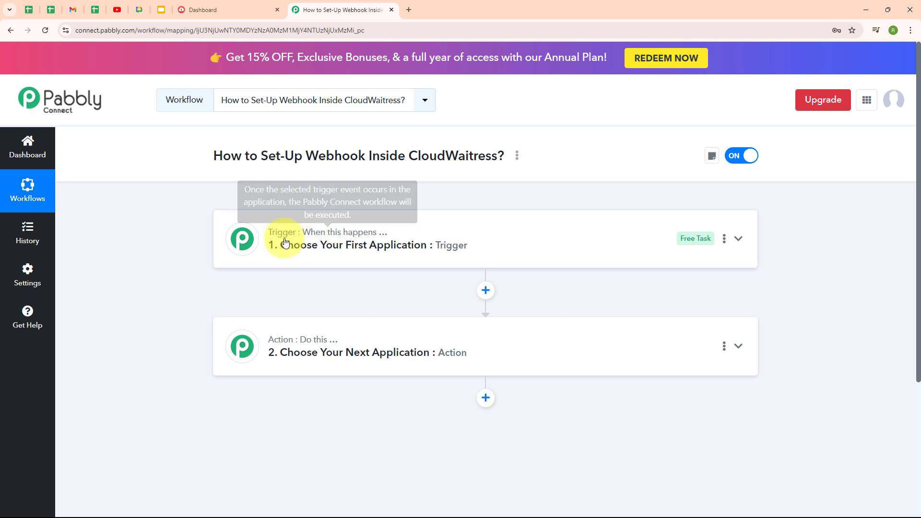
mouse_move(338, 340)
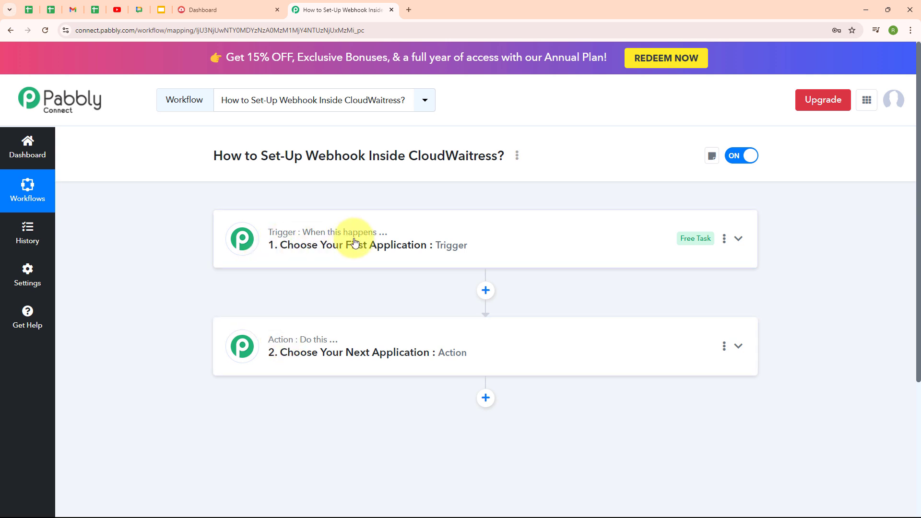
mouse_move(297, 346)
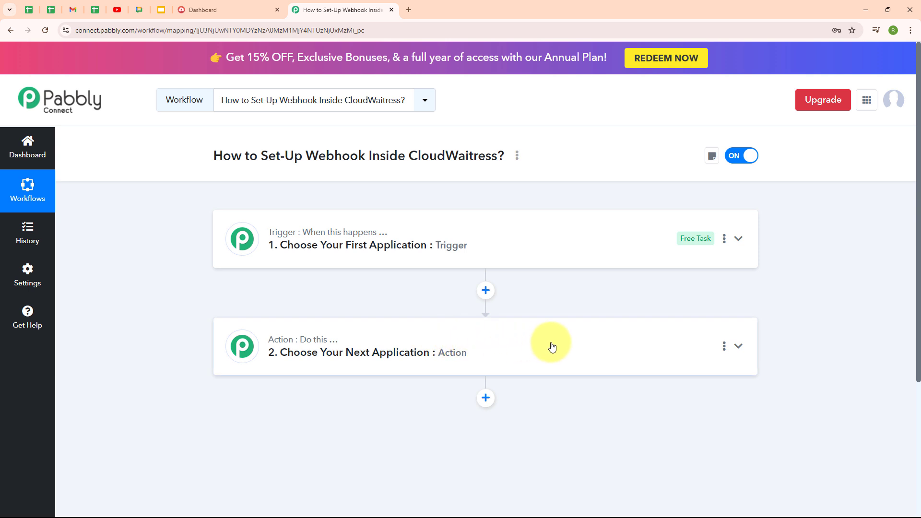
left_click(559, 238)
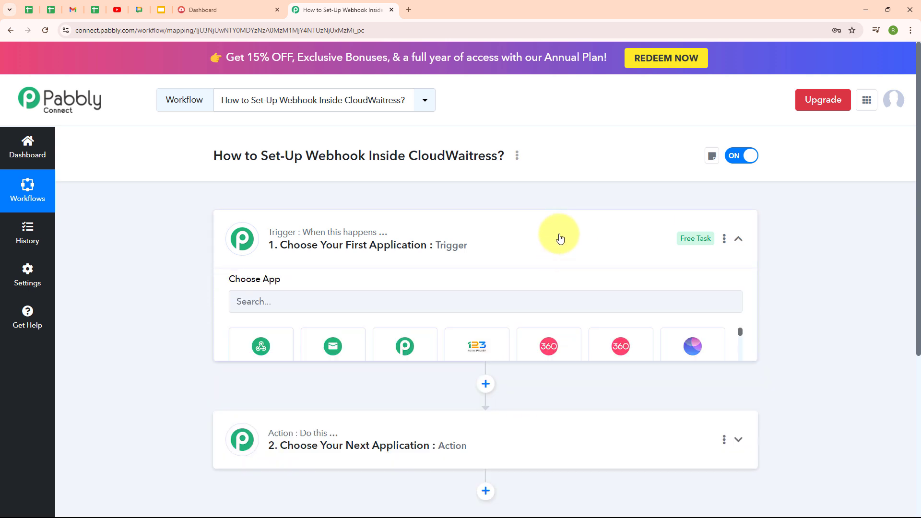
left_click(258, 310)
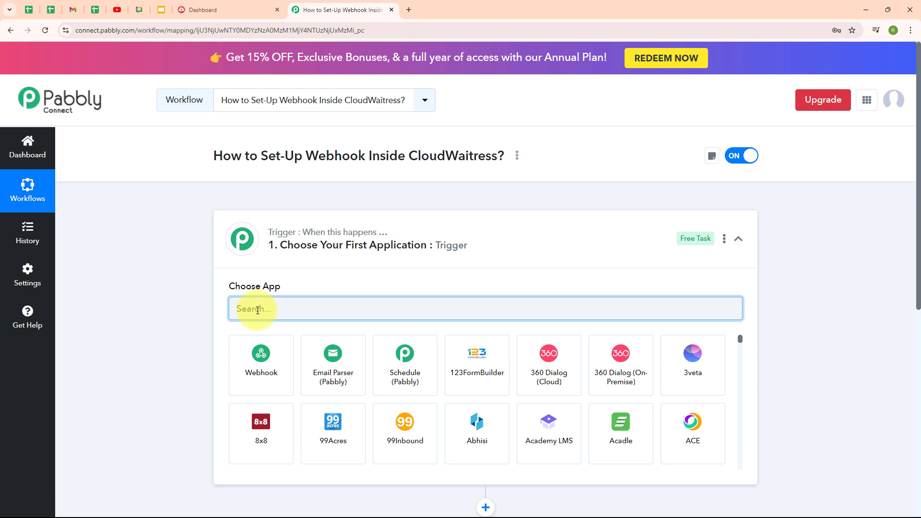
type("clo")
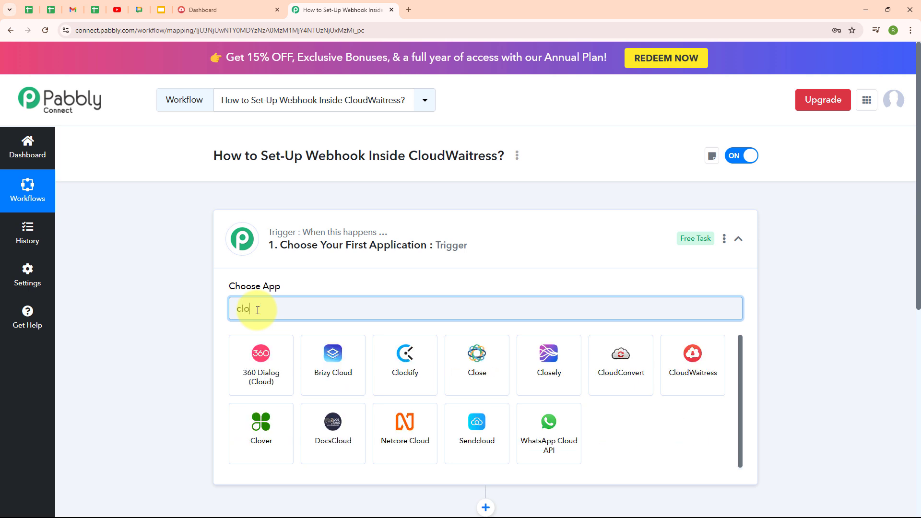
left_click(692, 365)
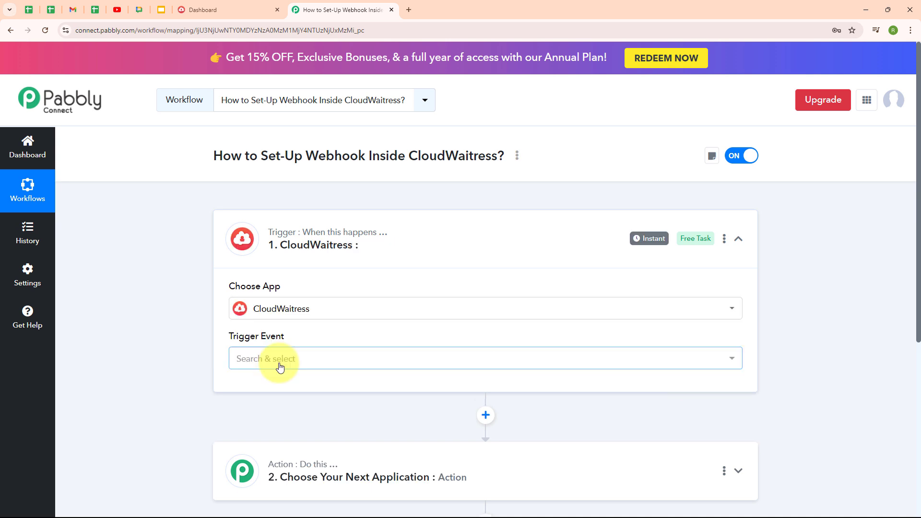
left_click(281, 368)
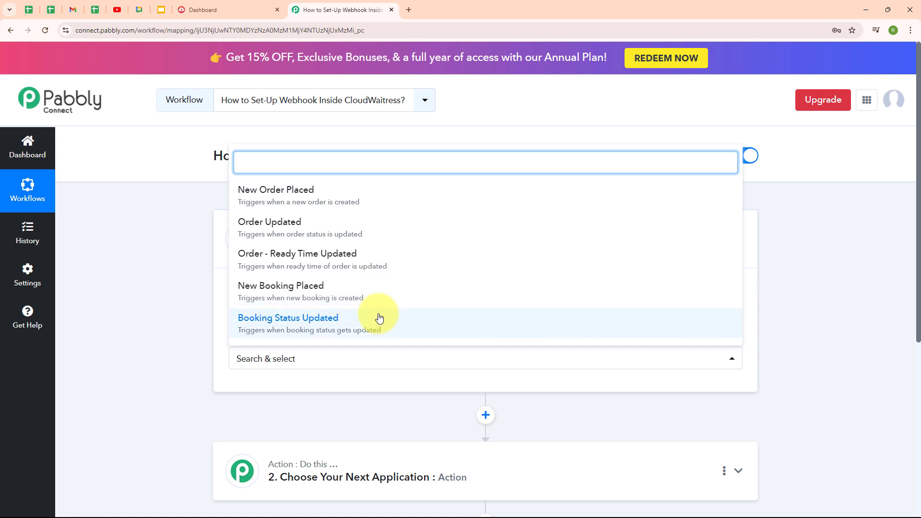
left_click(306, 201)
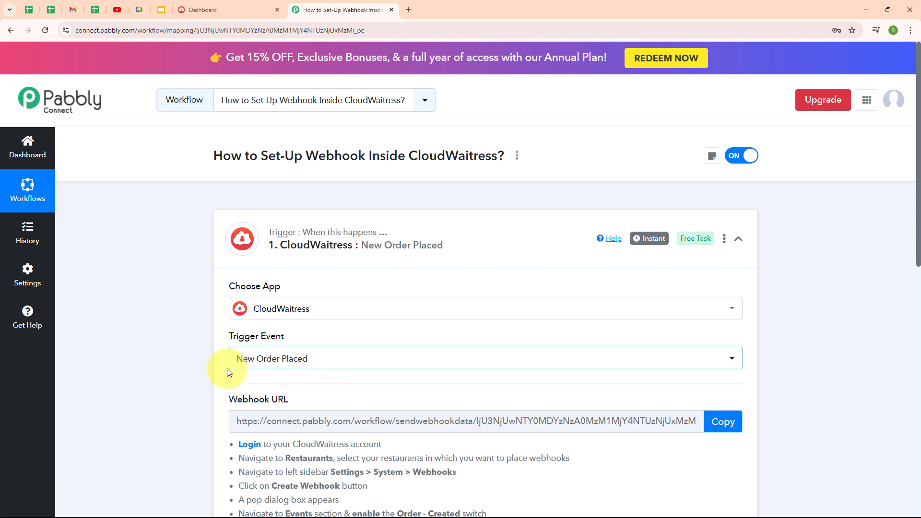
Review the CloudWaitress webhook setup instructions and copy the trigger's webhook URL.
scroll(632, 377, "down", 3)
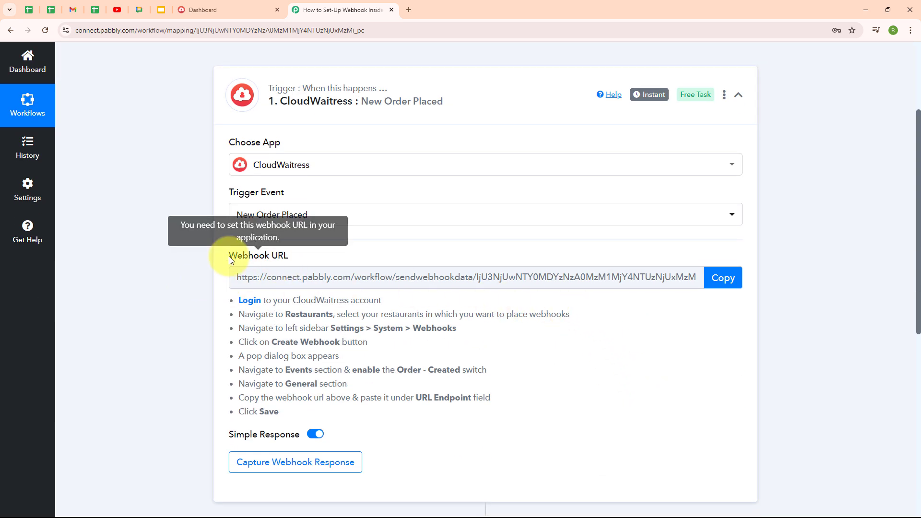
left_click_drag(229, 256, 312, 260)
left_click(355, 259)
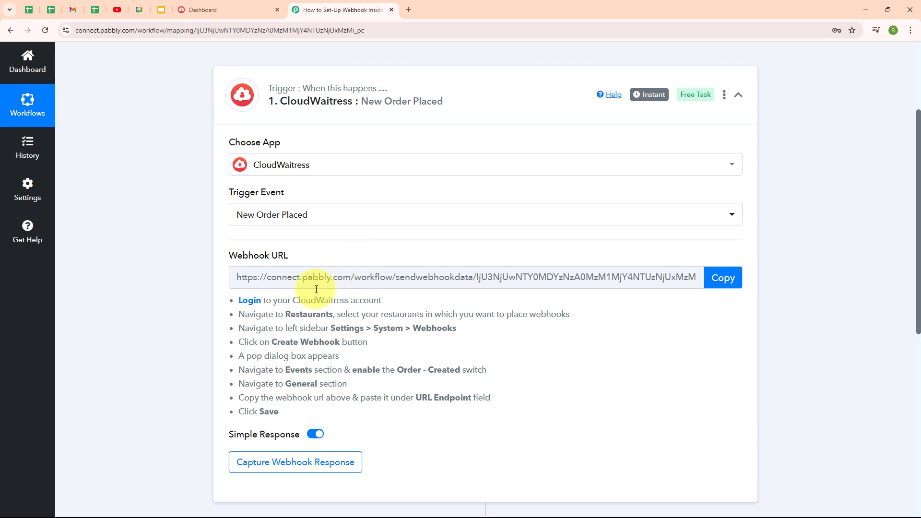
left_click_drag(239, 304, 365, 408)
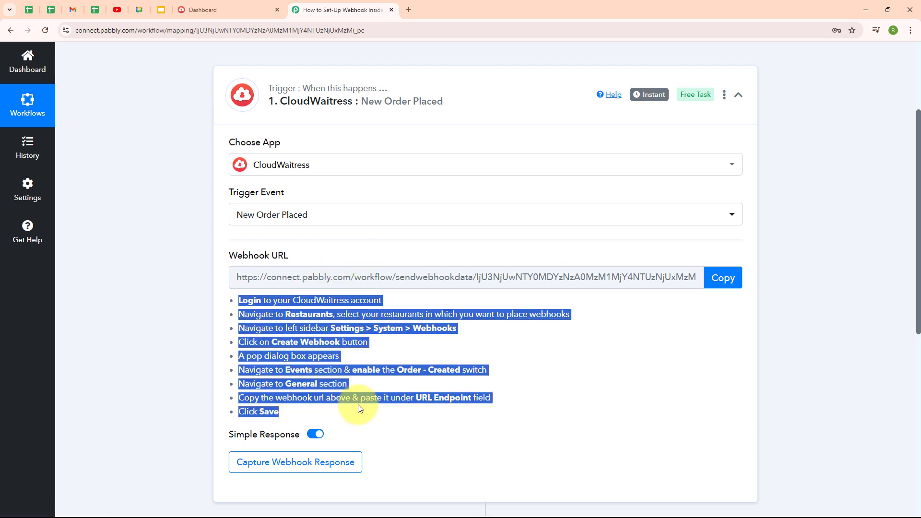
left_click(512, 370)
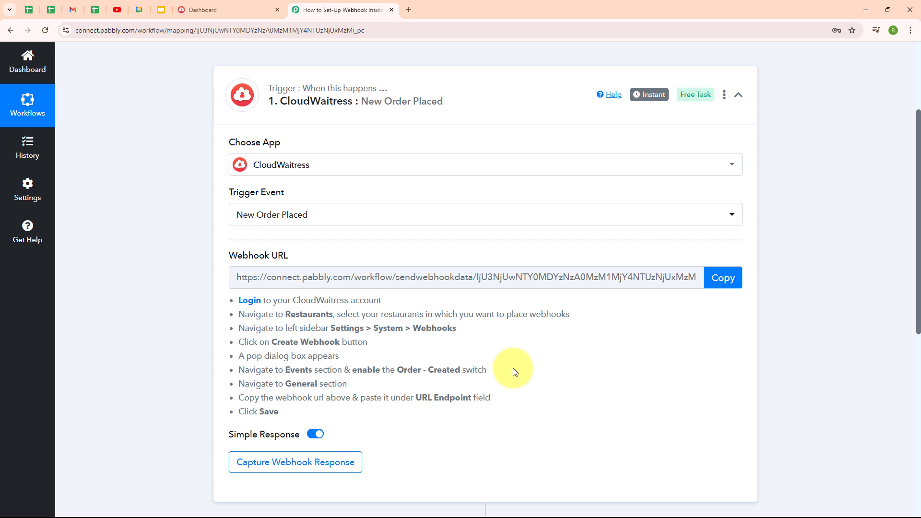
left_click(718, 279)
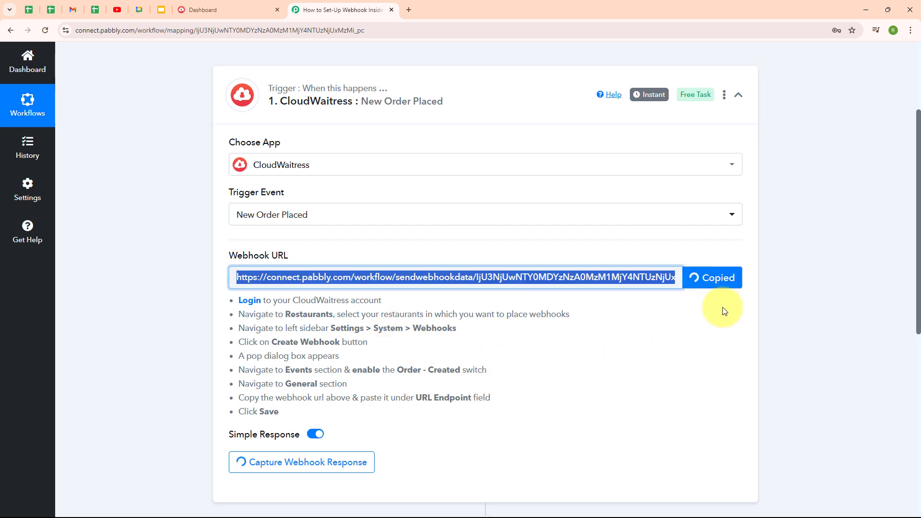
Switch to CloudWaitress and start creating a webhook in the system settings of the Food For You restaurant.
left_click(253, 5)
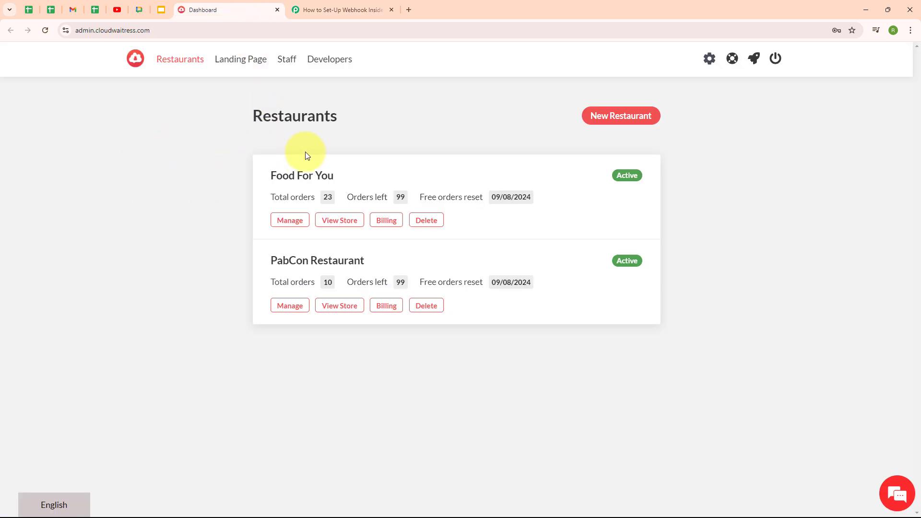
left_click(318, 179)
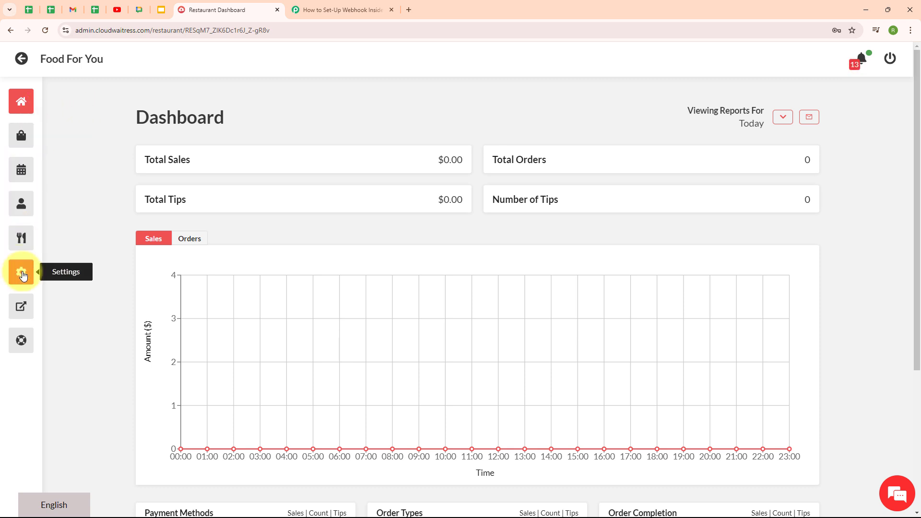
left_click(23, 274)
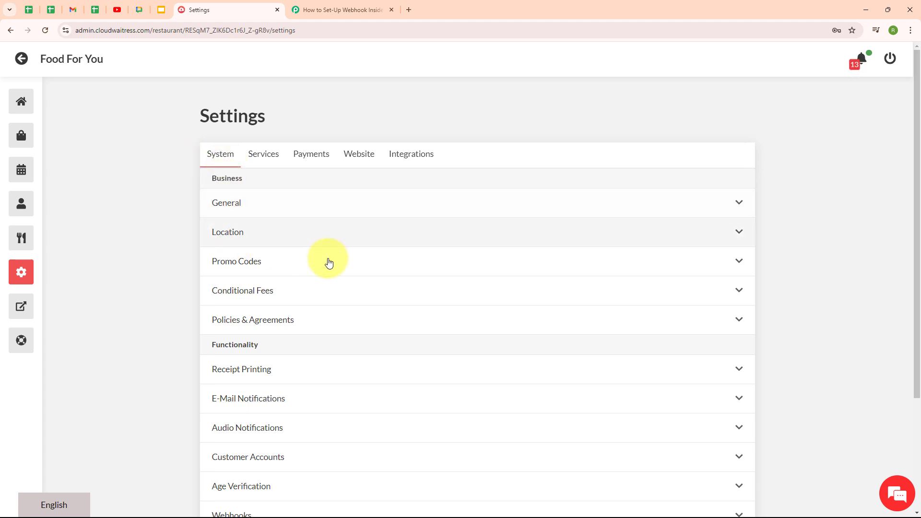
scroll(377, 264, "down", 3)
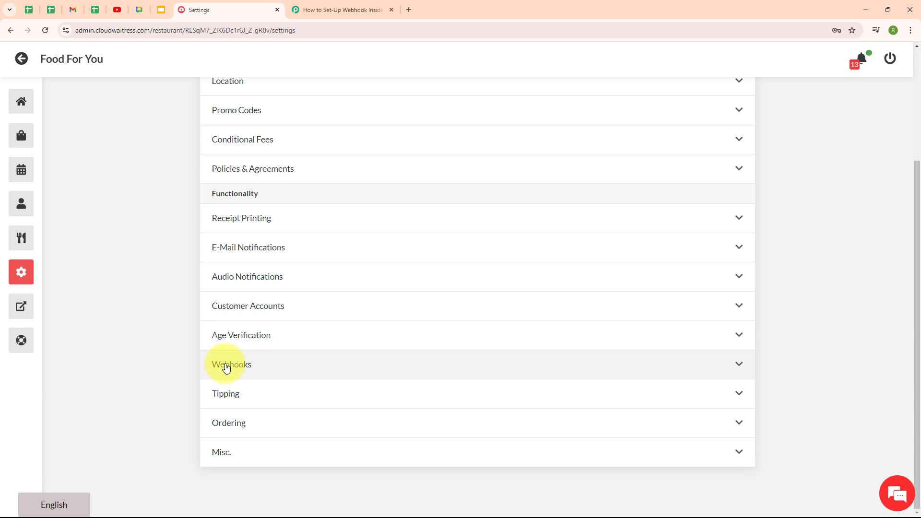
left_click(228, 365)
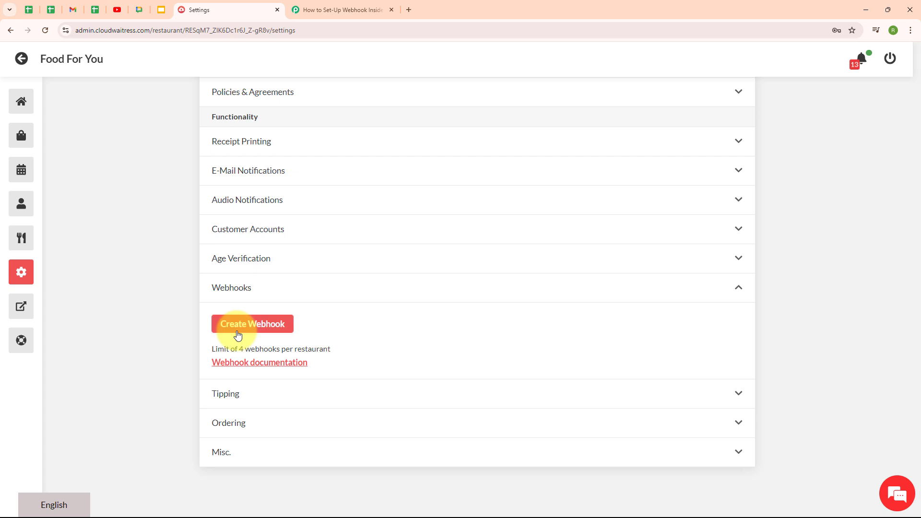
left_click(238, 334)
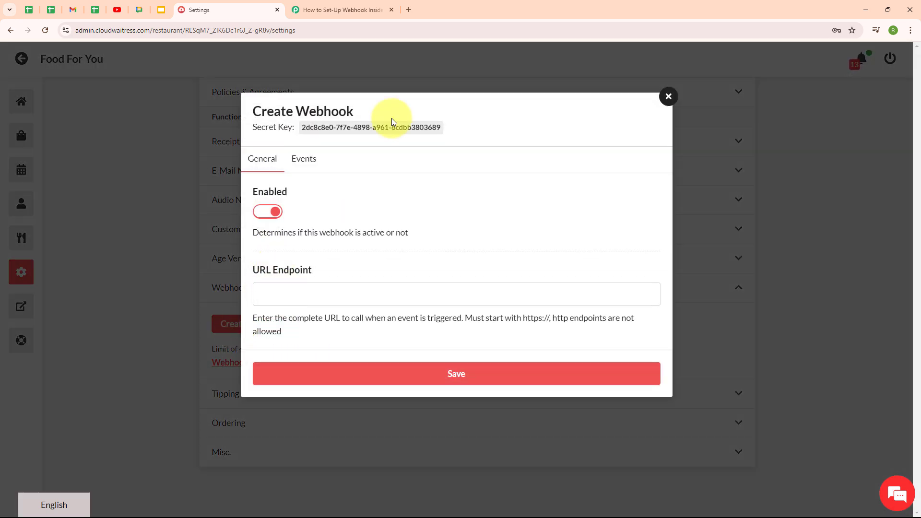
Disable every event of the new webhook except Order - Created.
left_click(310, 168)
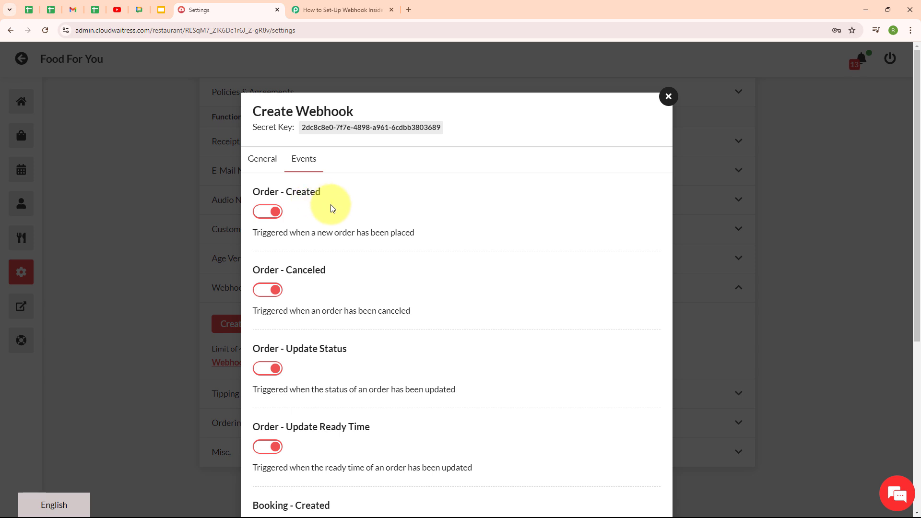
scroll(379, 215, "down", 2)
scroll(378, 215, "down", 3)
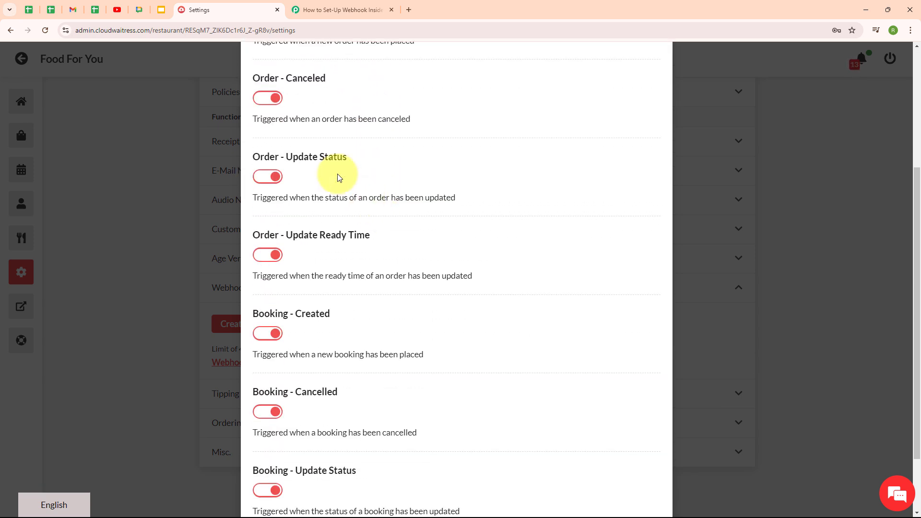
left_click(276, 99)
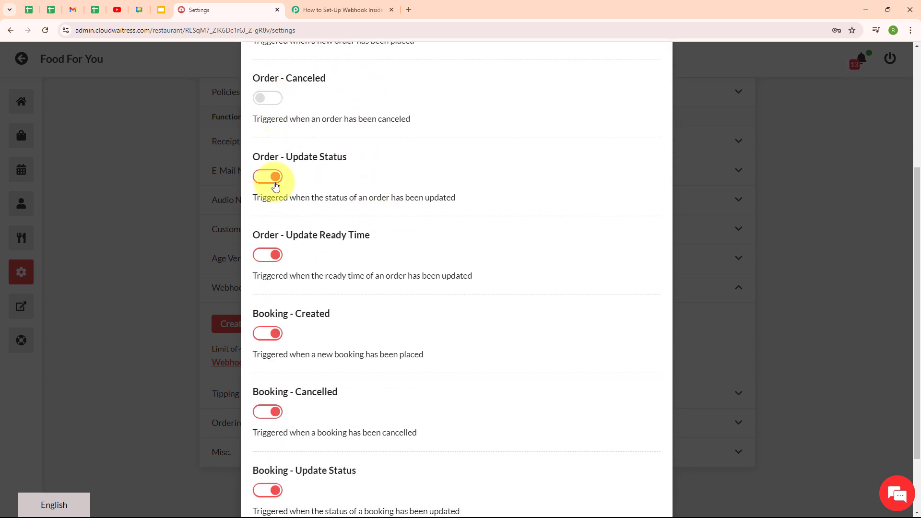
left_click(276, 178)
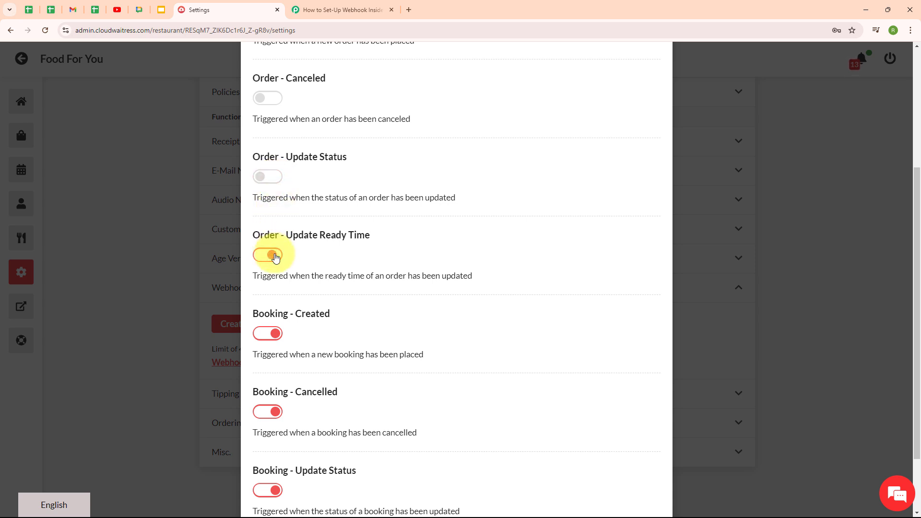
left_click(275, 256)
scroll(288, 252, "down", 2)
left_click(269, 253)
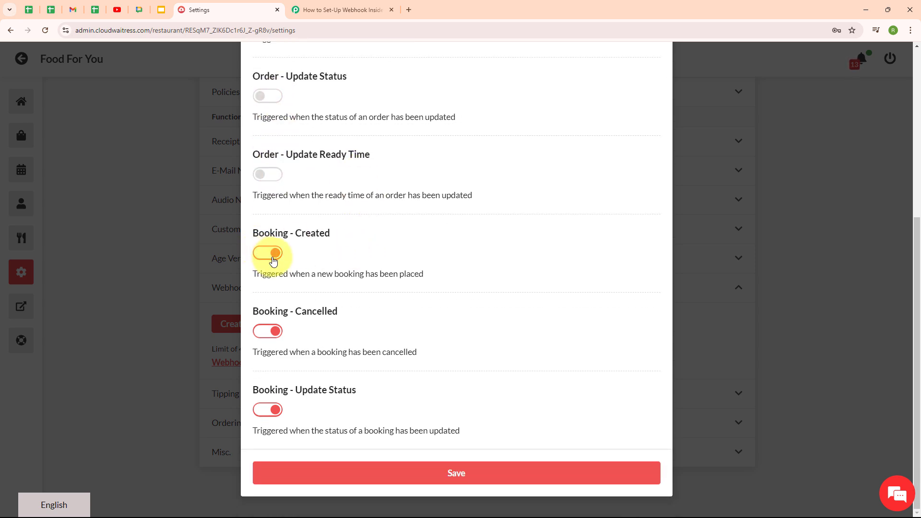
left_click(277, 334)
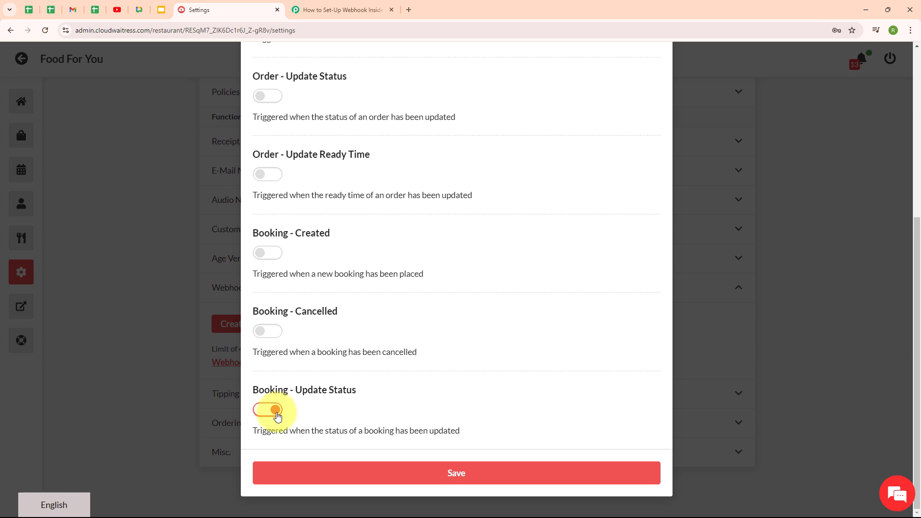
left_click(276, 410)
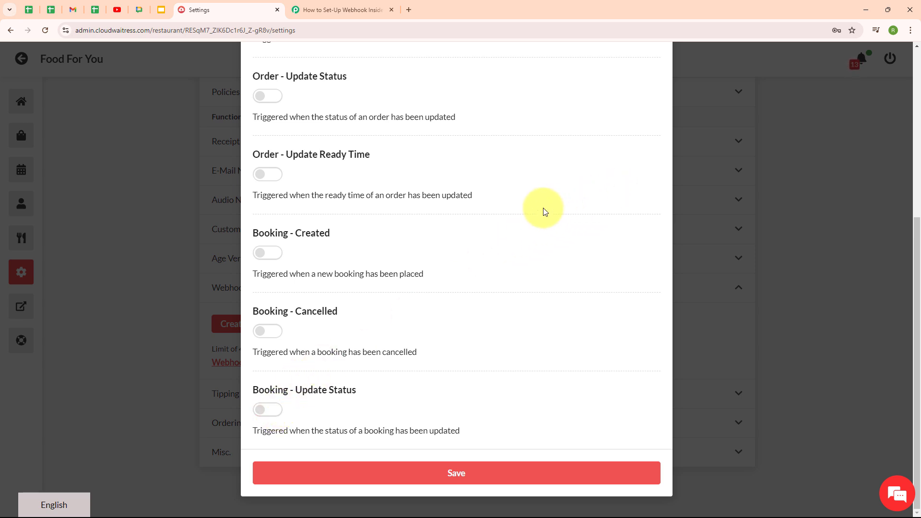
scroll(545, 209, "up", 6)
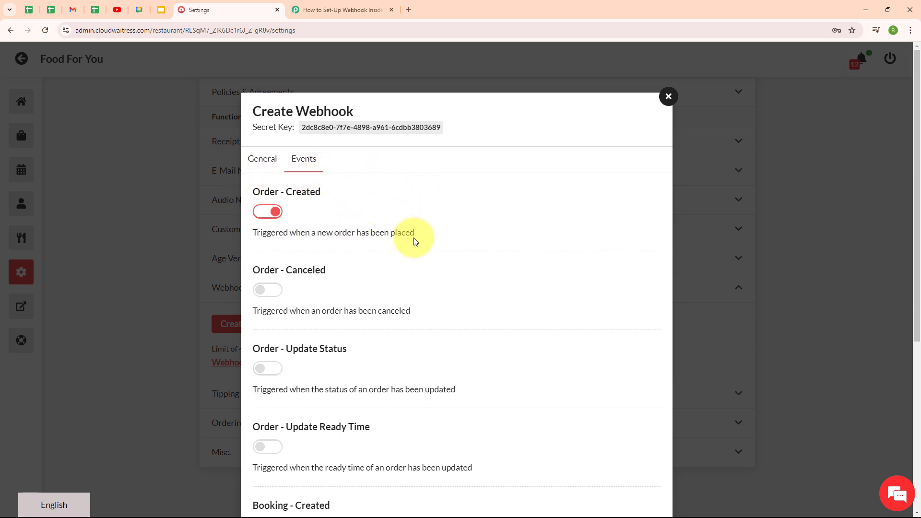
Paste the copied Pabbly Connect webhook URL as the new webhook's URL endpoint in its general settings.
left_click(262, 159)
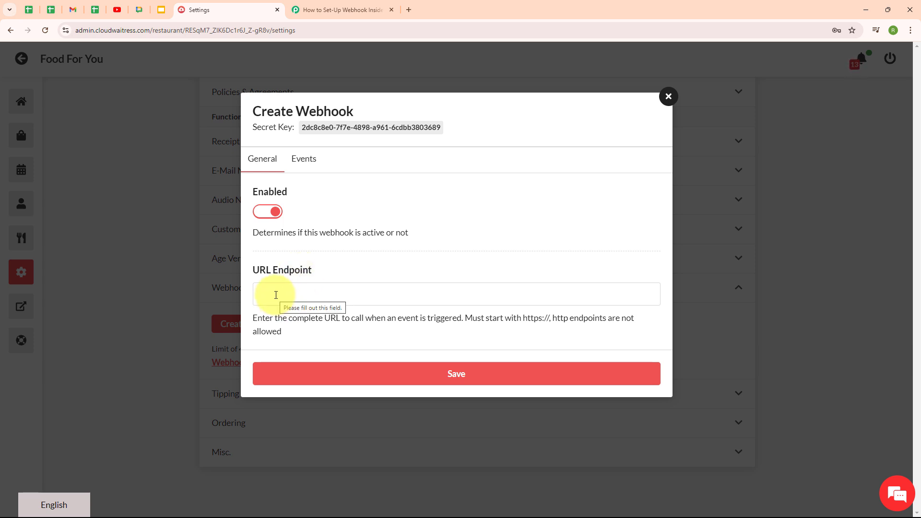
left_click(276, 295)
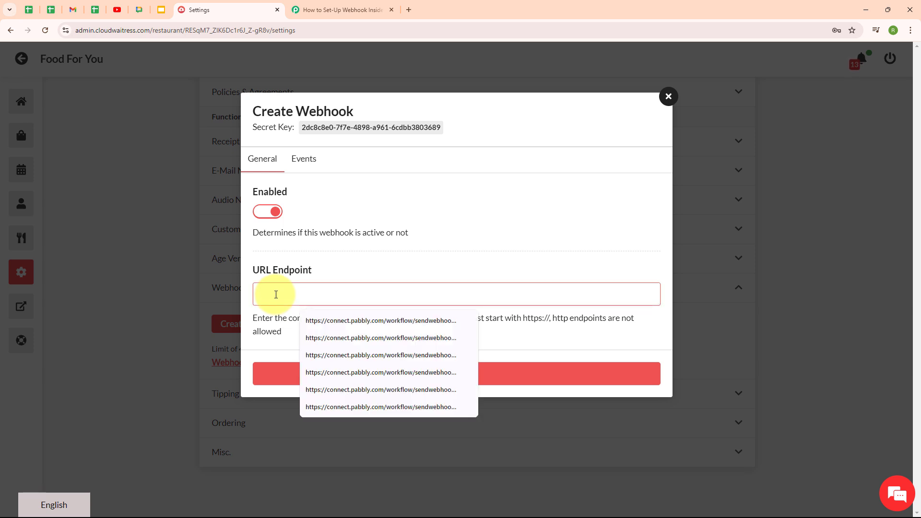
key("ctrl+v")
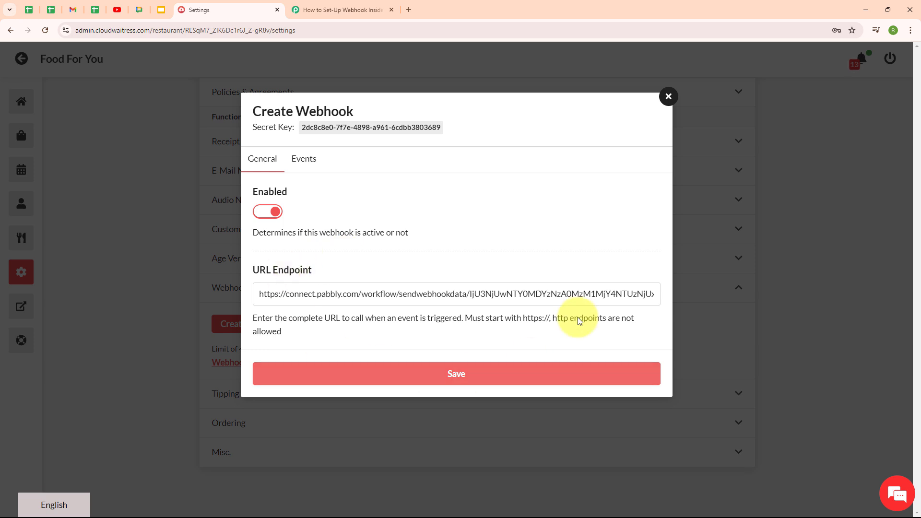
Save the new webhook and switch to Pabbly Connect to check that the trigger is waiting for a webhook response.
left_click(471, 377)
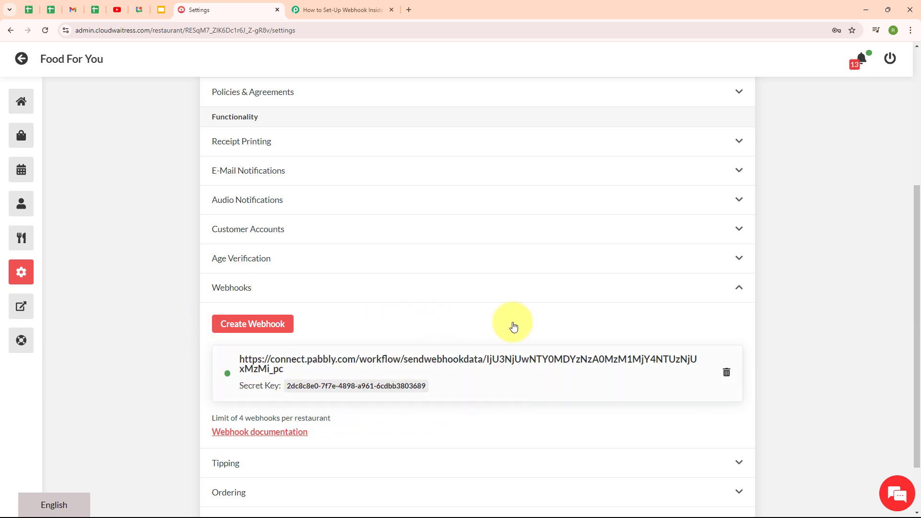
left_click(338, 10)
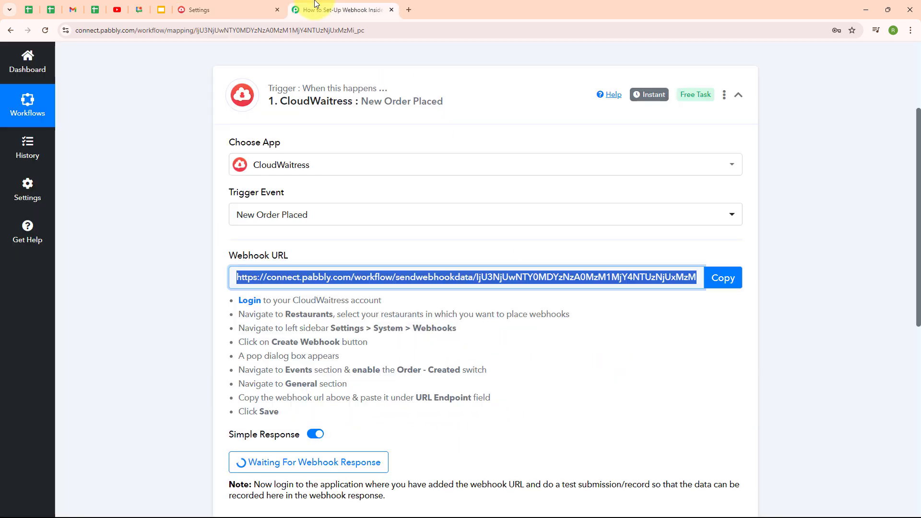
left_click(642, 343)
scroll(643, 343, "down", 3)
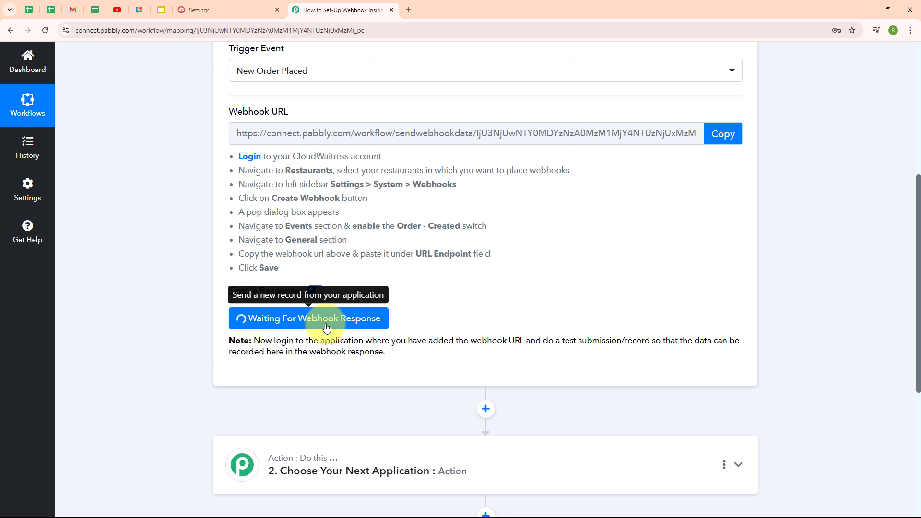
Return to CloudWaitress, open the Food For You restaurant's online store and look through its menu.
left_click(182, 10)
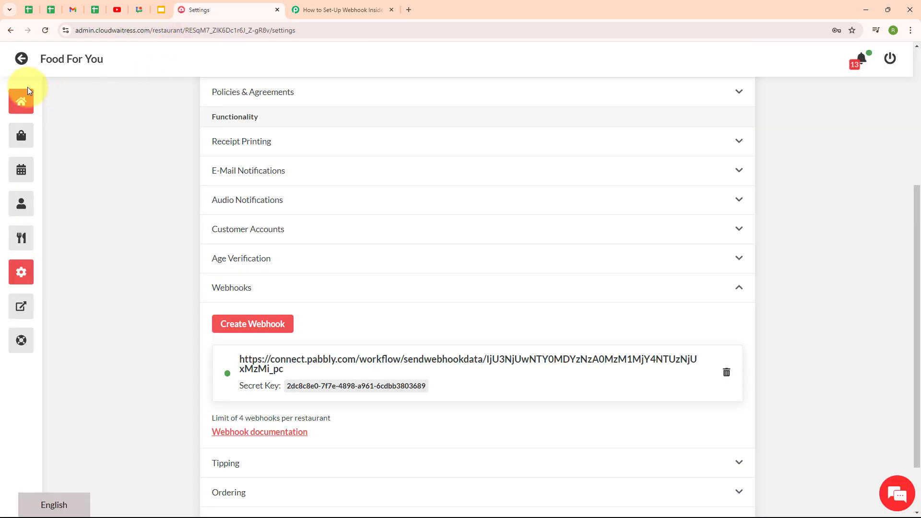
left_click(18, 61)
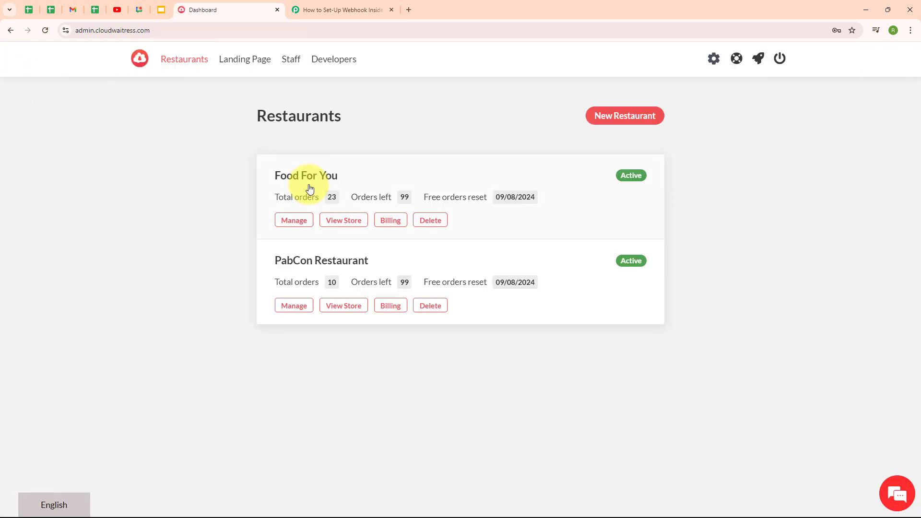
left_click(347, 222)
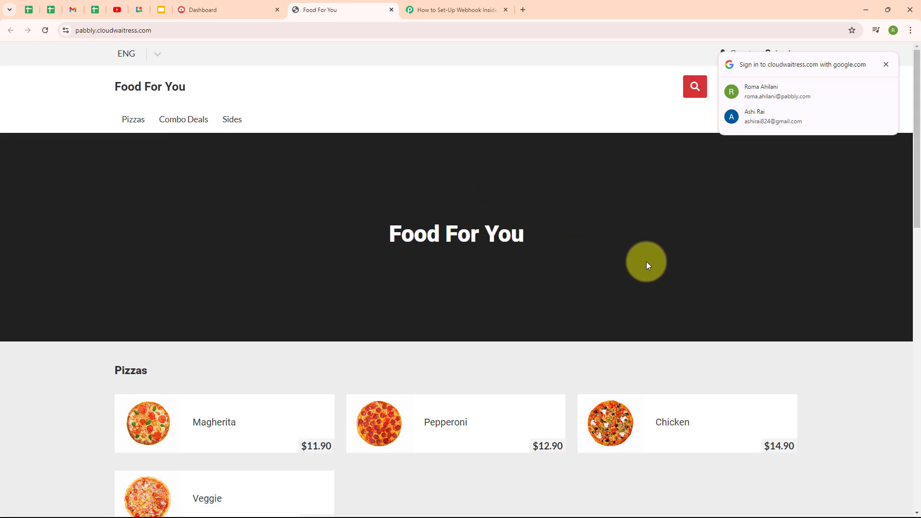
scroll(647, 264, "down", 4)
scroll(651, 273, "down", 1)
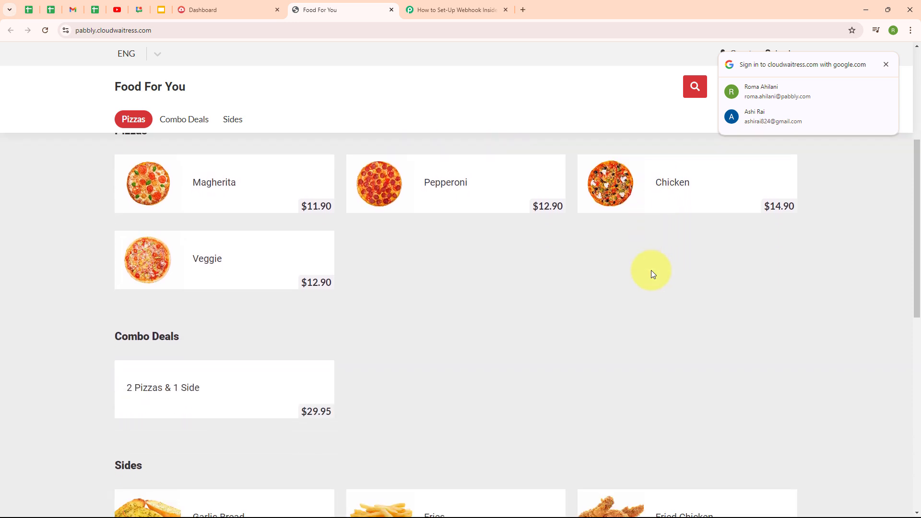
scroll(635, 264, "down", 3)
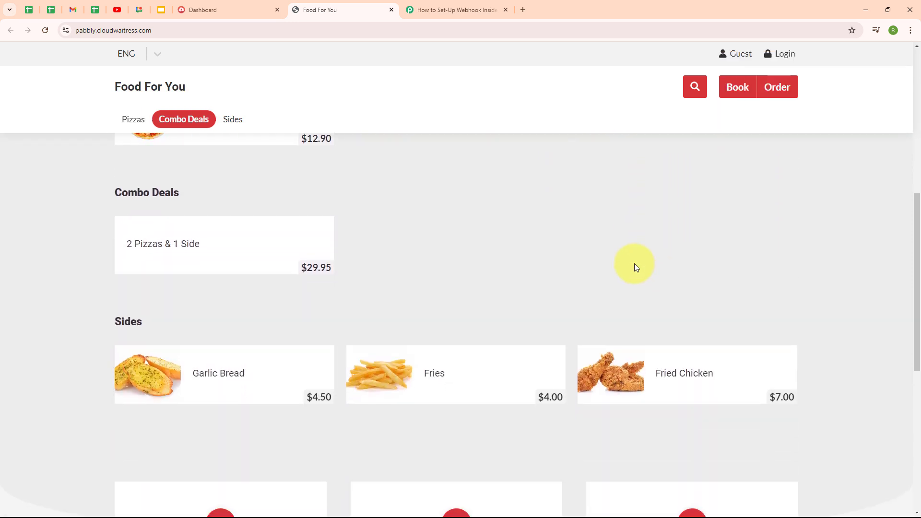
scroll(621, 264, "up", 4)
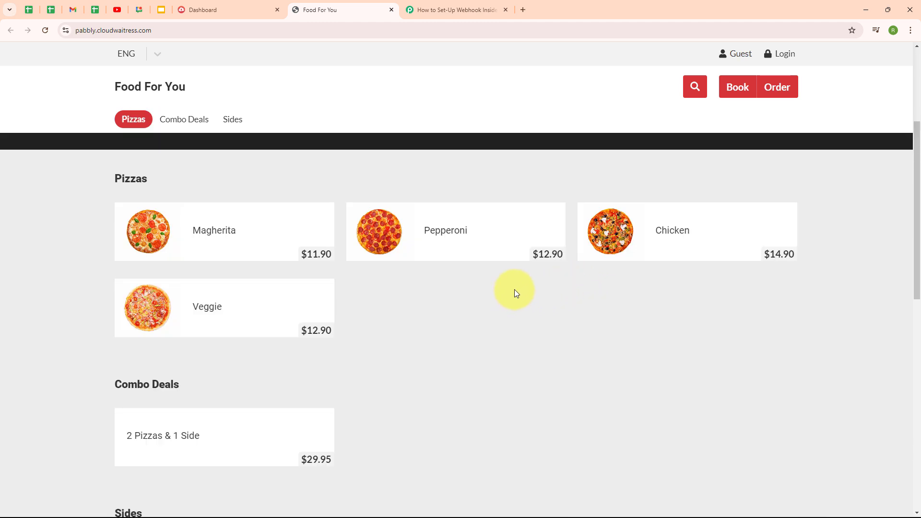
Choose the Veggie pizza, select Delivery as the service and enter the delivery address.
left_click(206, 313)
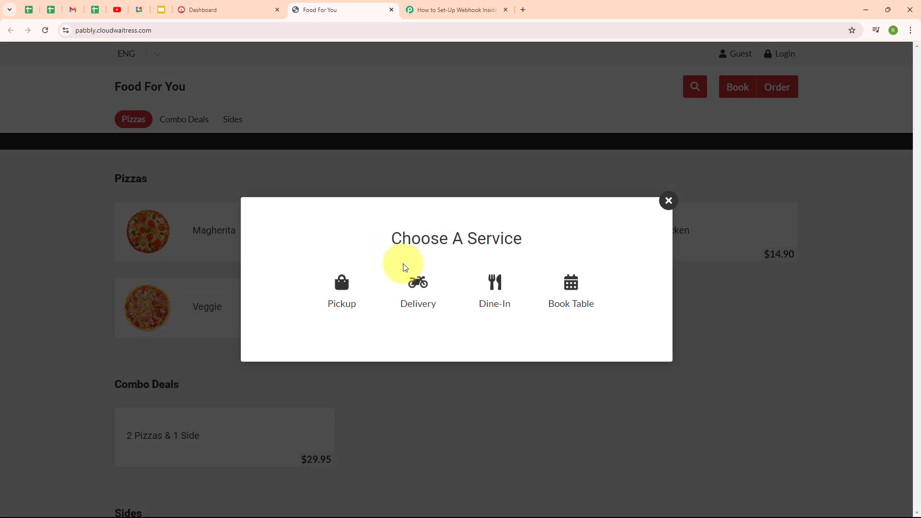
left_click(417, 295)
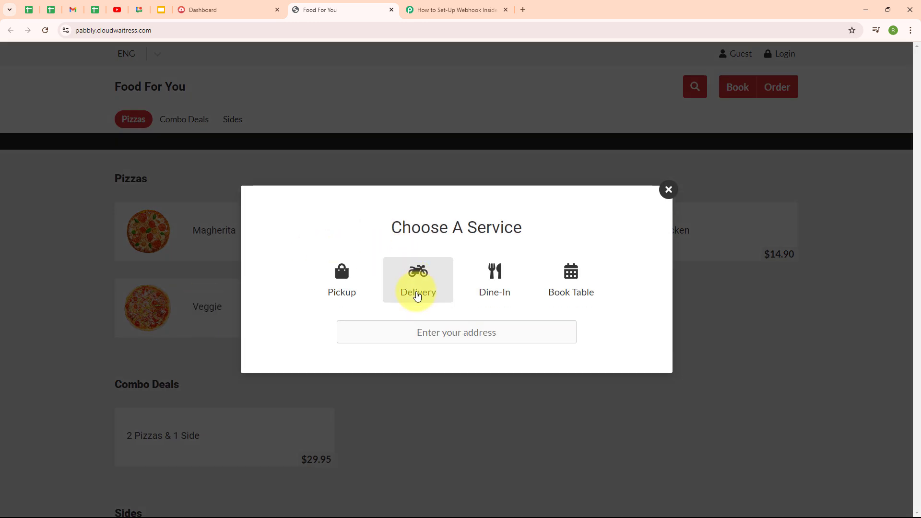
left_click(483, 331)
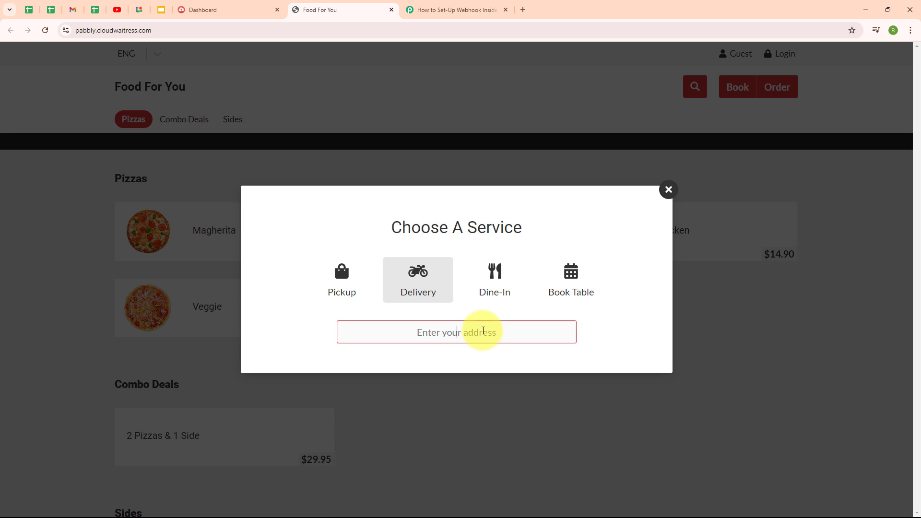
type("123")
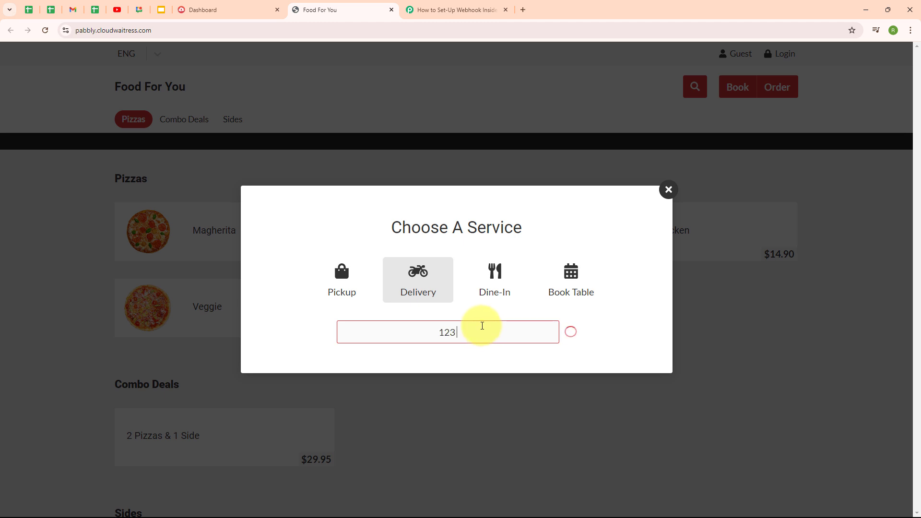
type(" ABC")
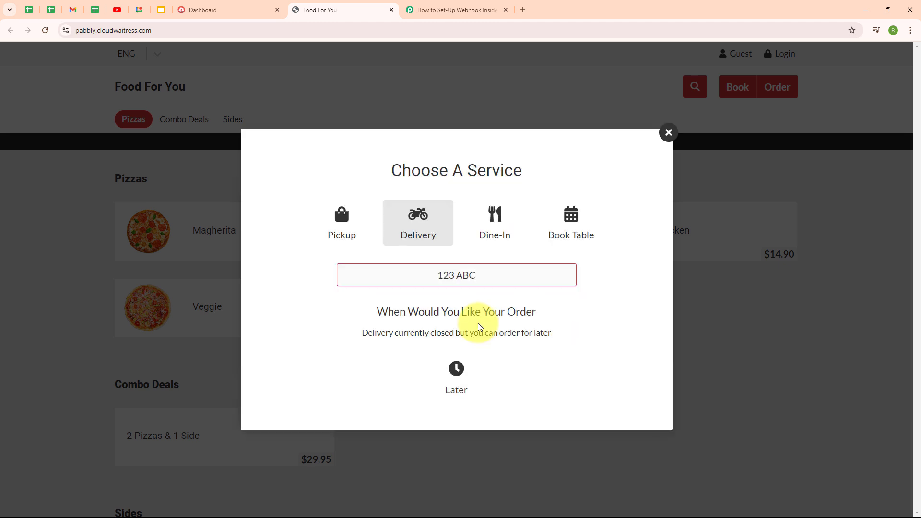
Schedule the delivery for 29/07/2024 at 10:00 am and start the order.
left_click(464, 375)
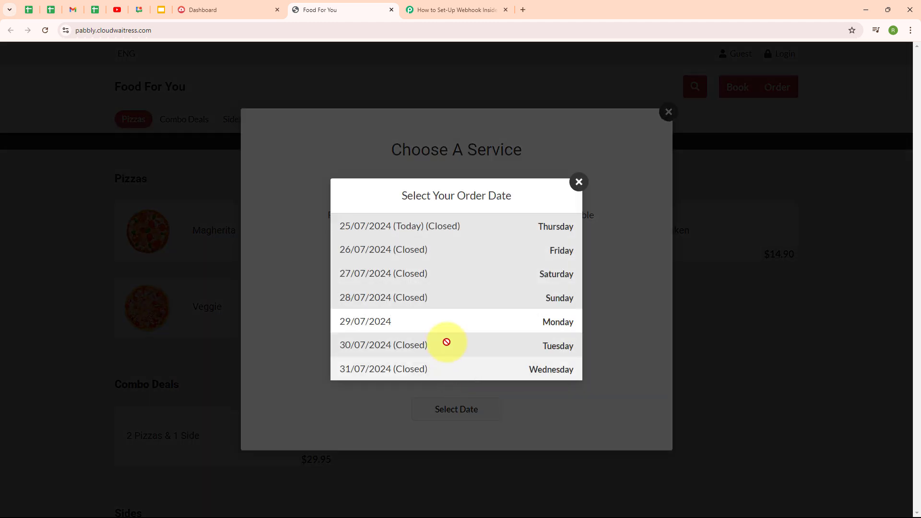
left_click(376, 325)
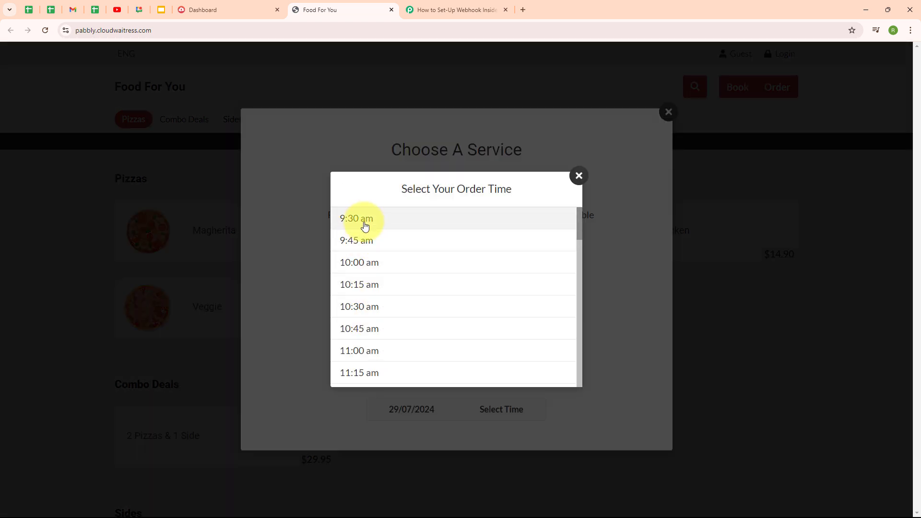
left_click(387, 267)
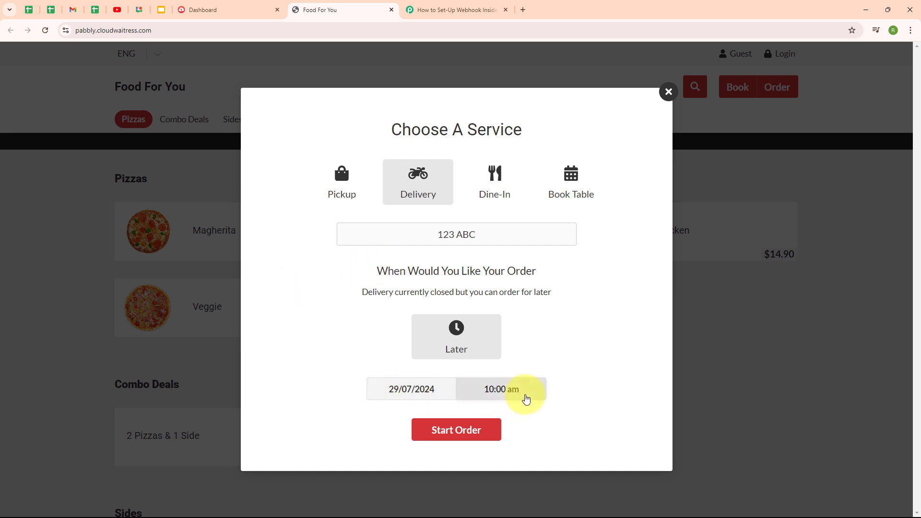
left_click(465, 439)
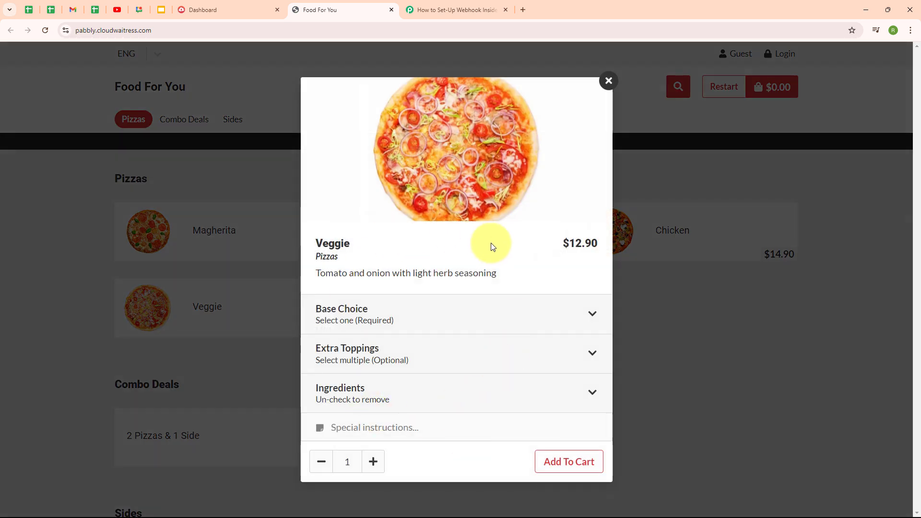
Add one Veggie pizza with the Thin base to the cart and proceed to checkout.
left_click(576, 463)
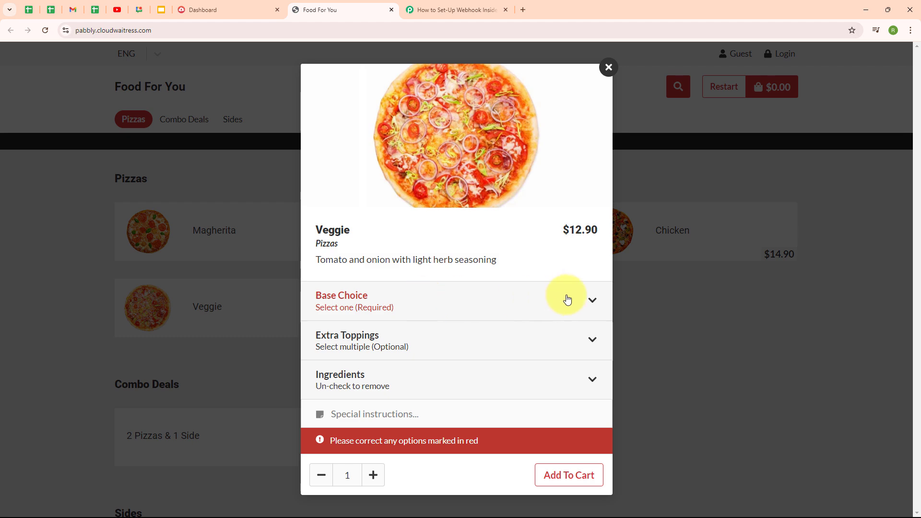
left_click(594, 302)
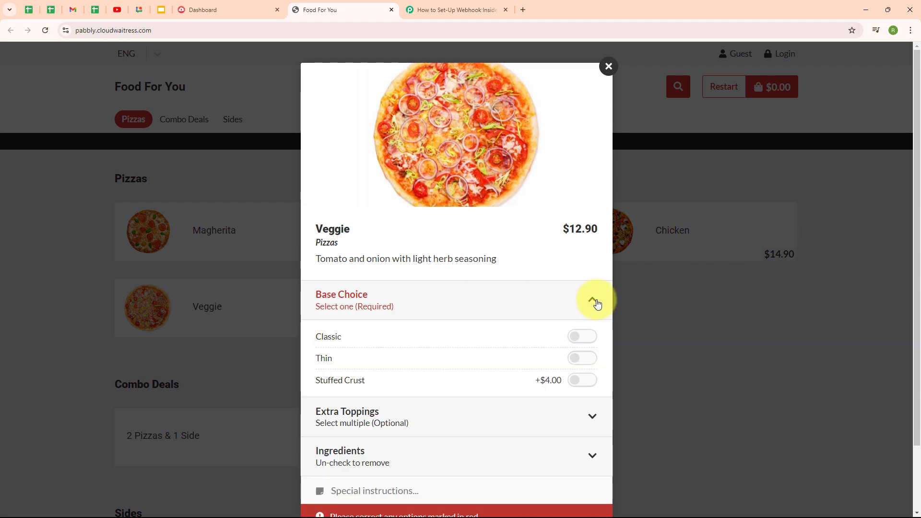
left_click(579, 360)
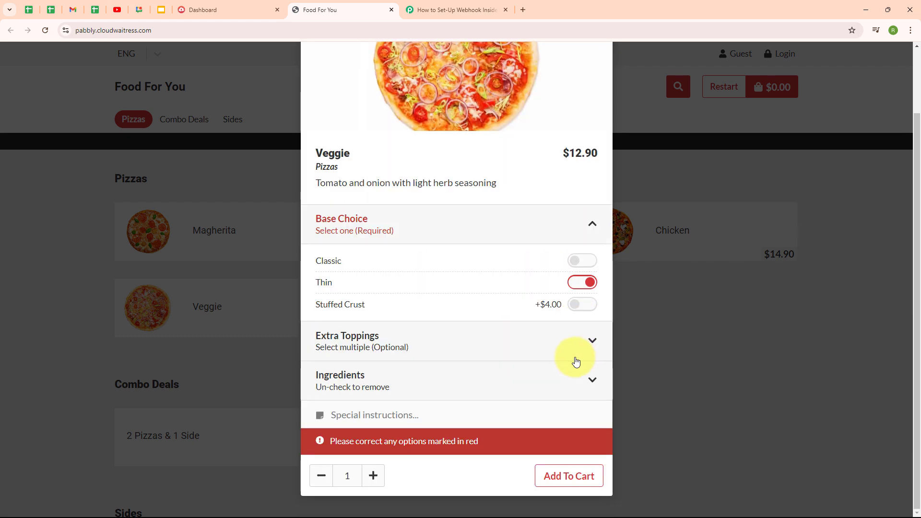
left_click(569, 476)
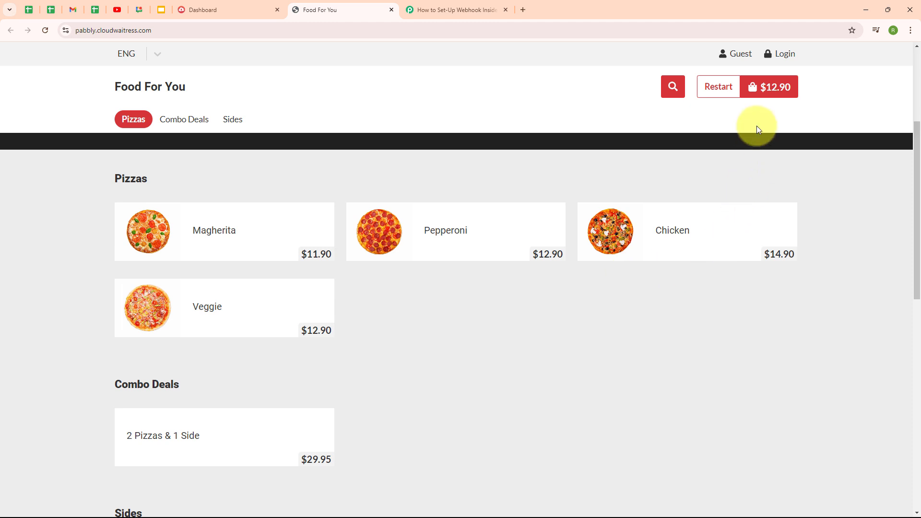
left_click(760, 95)
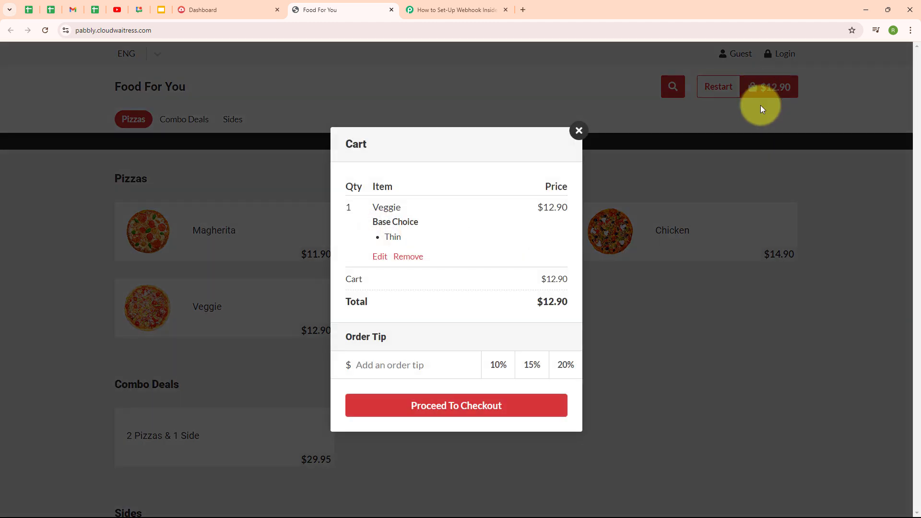
left_click(490, 417)
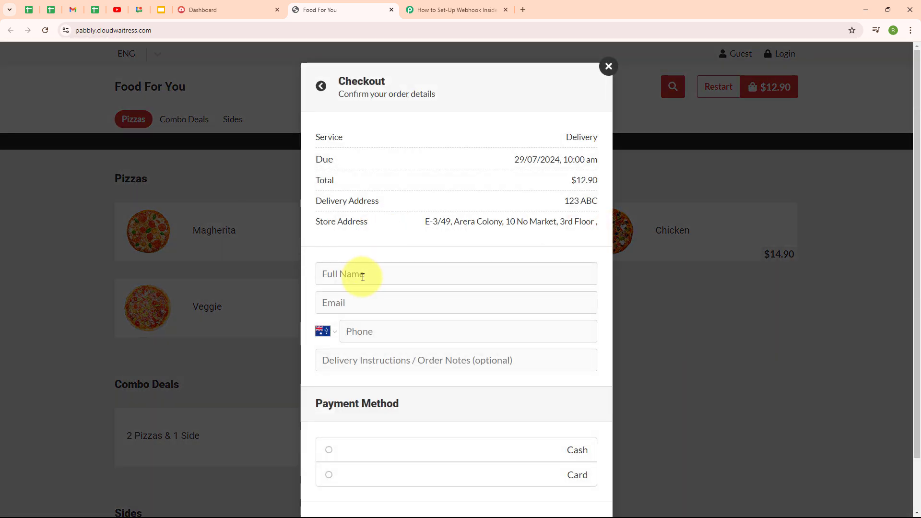
Fill in the customer's full name, email and phone number at checkout, with India as the phone country.
left_click(363, 279)
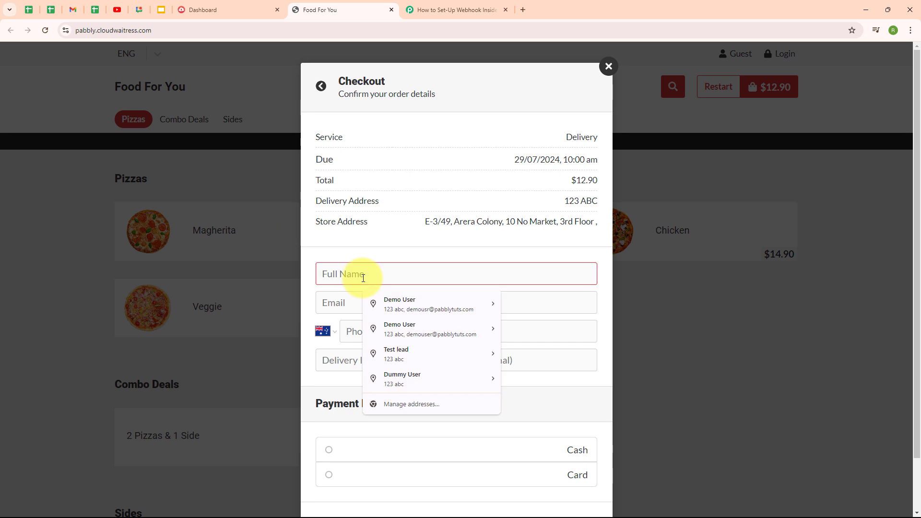
type("Du")
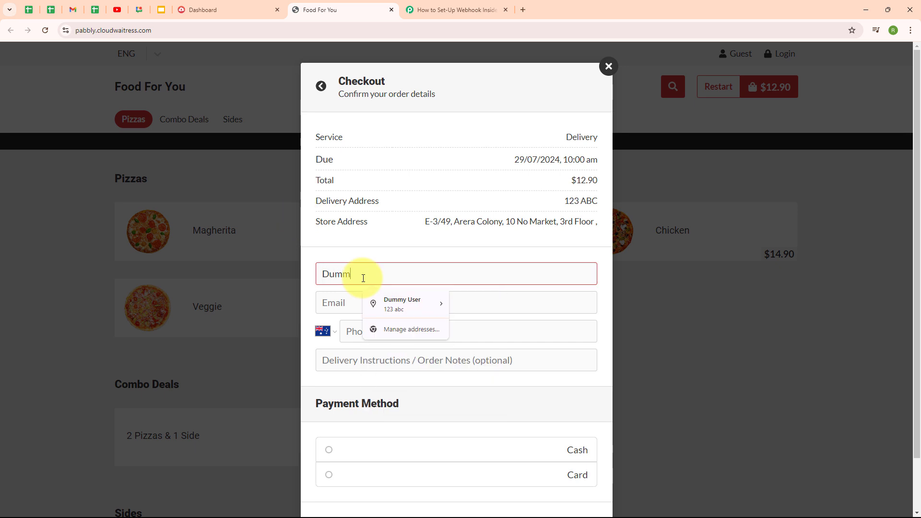
type("m")
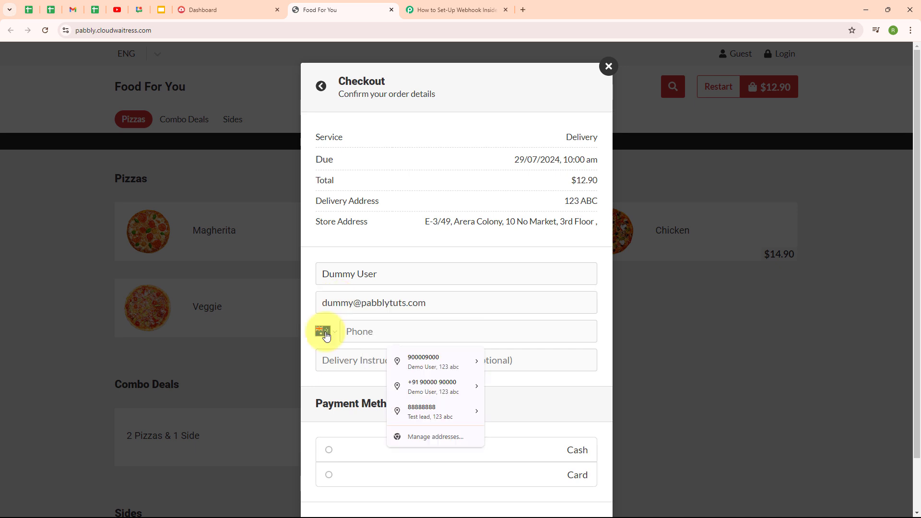
left_click(336, 336)
left_click(337, 336)
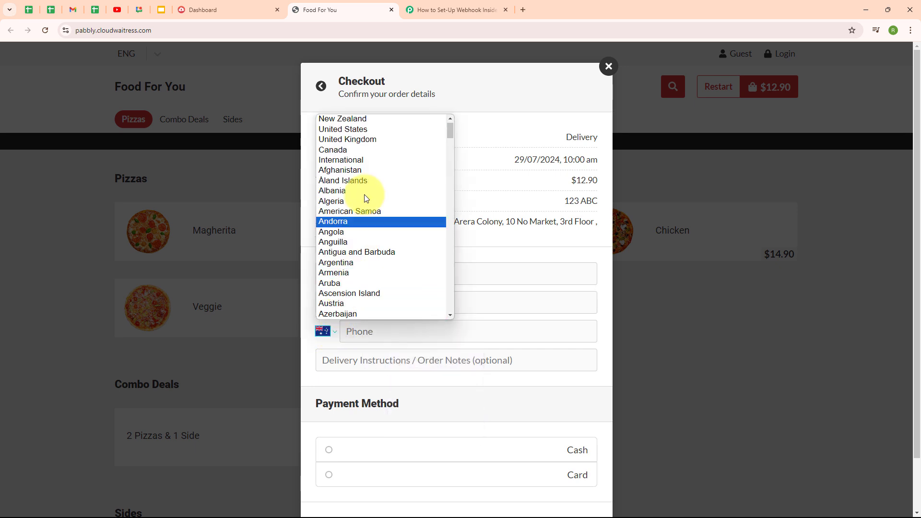
type("in")
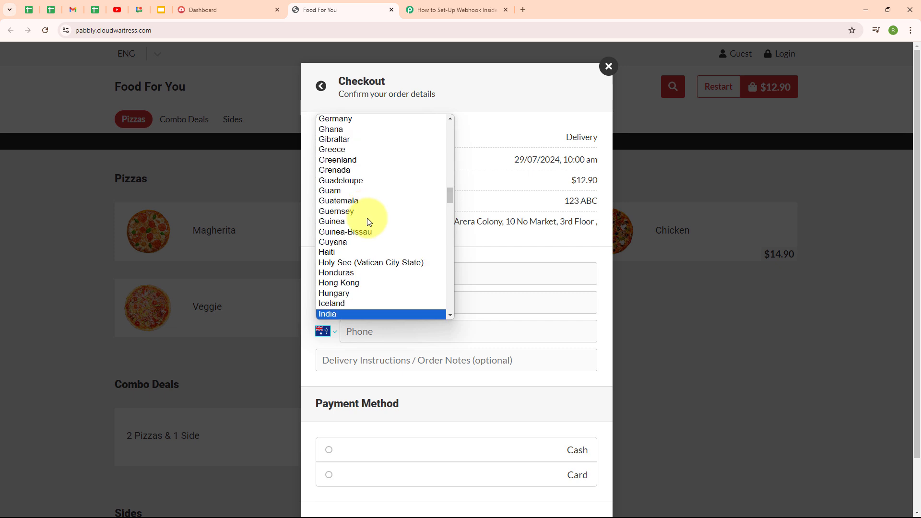
scroll(369, 220, "down", 3)
left_click(405, 156)
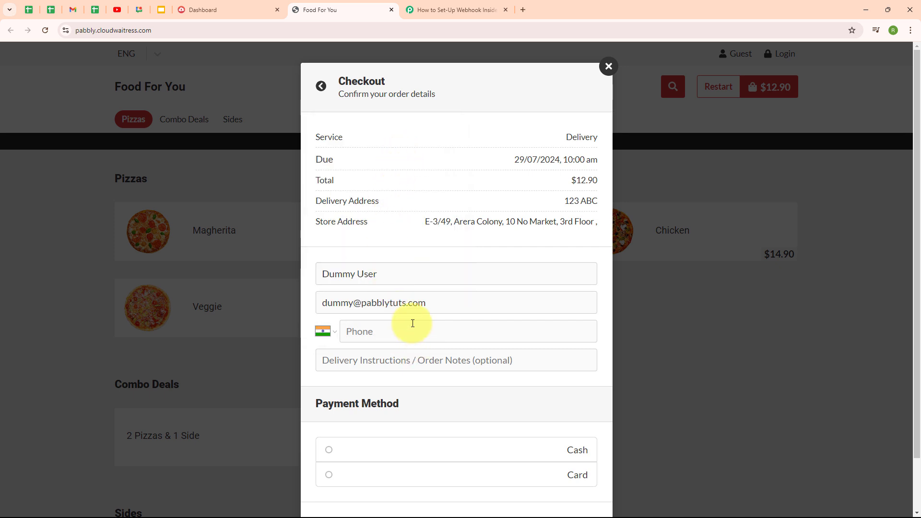
type("90000 00000")
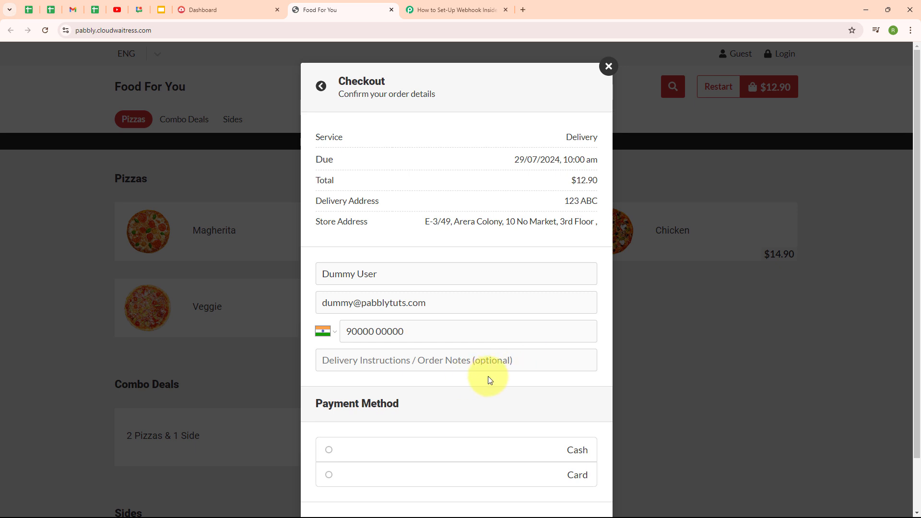
Place the order with Cash as the payment method and close the order details.
scroll(568, 383, "down", 1)
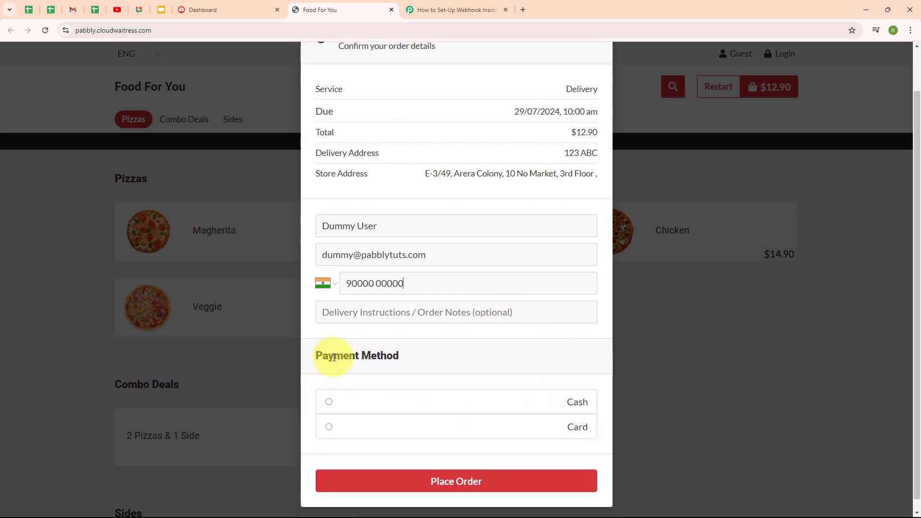
left_click(327, 401)
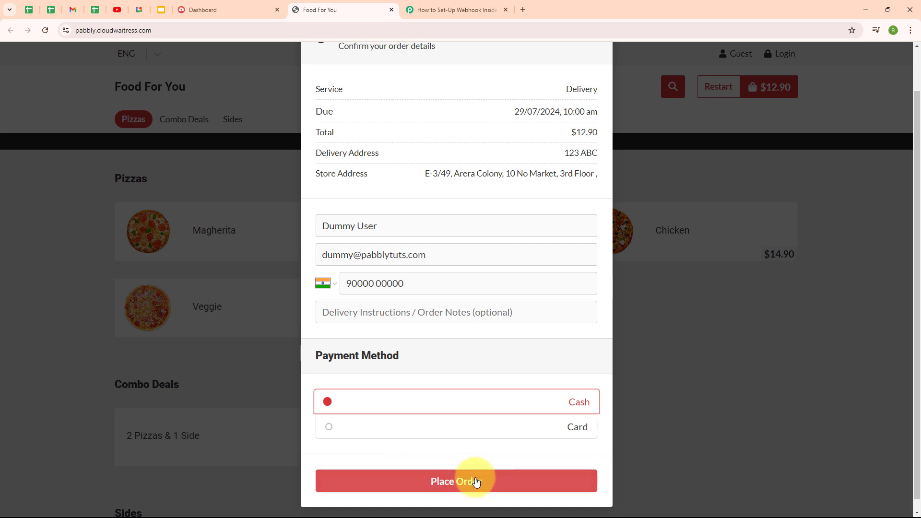
left_click(520, 485)
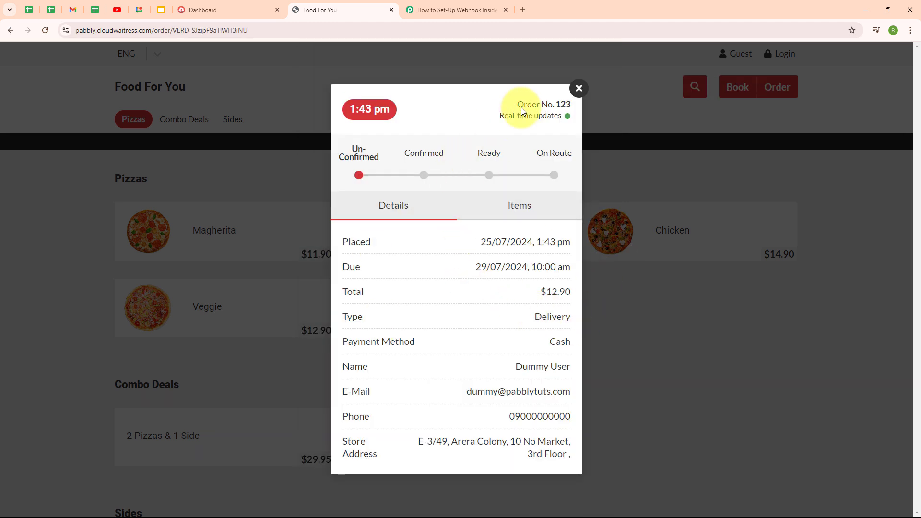
left_click(578, 90)
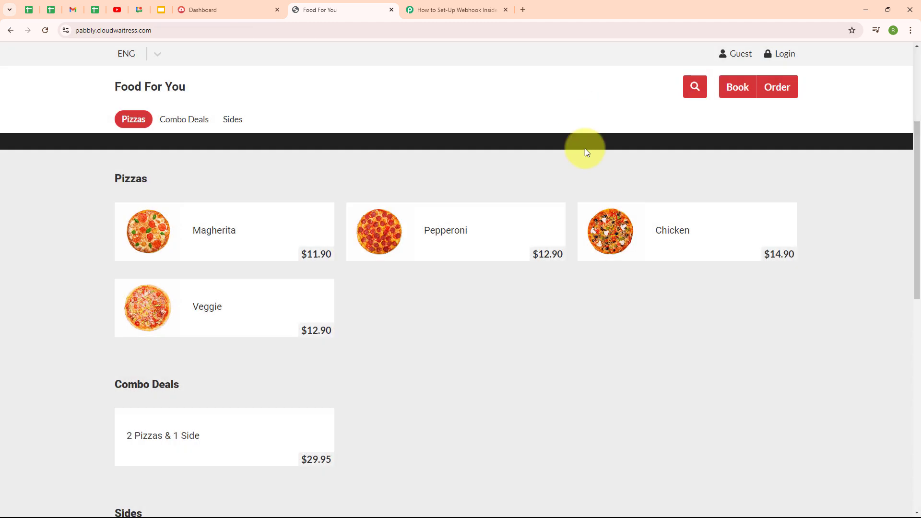
Switch to the Pabbly Connect workflow and examine the captured webhook response for the test order's payment, dish, option and ingredient details.
left_click(445, 4)
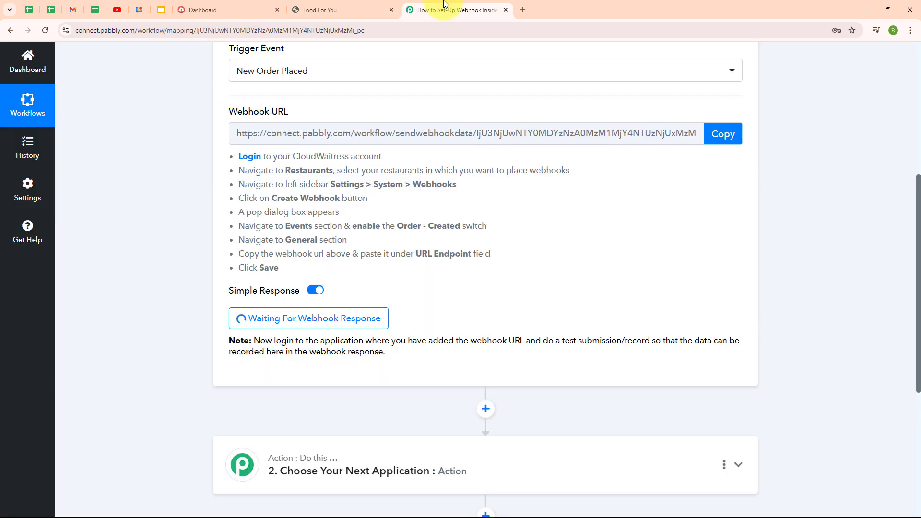
scroll(693, 352, "down", 5)
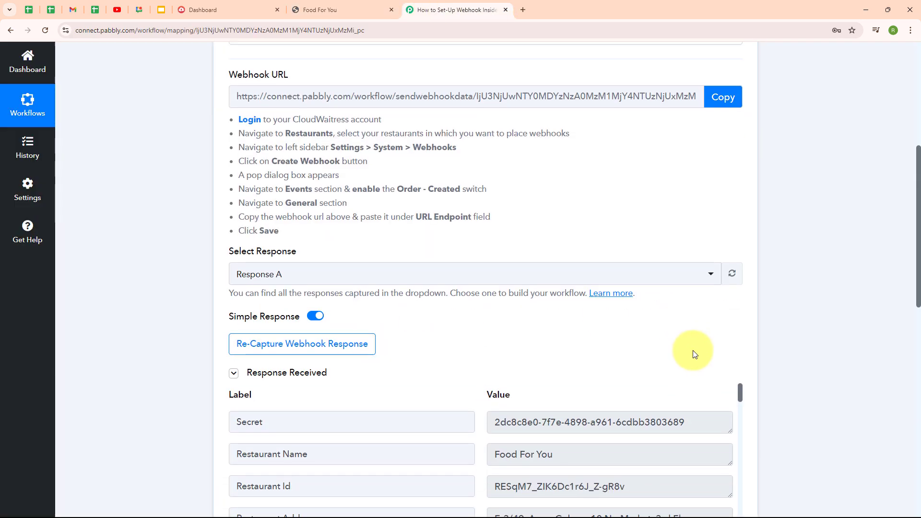
scroll(693, 350, "down", 1)
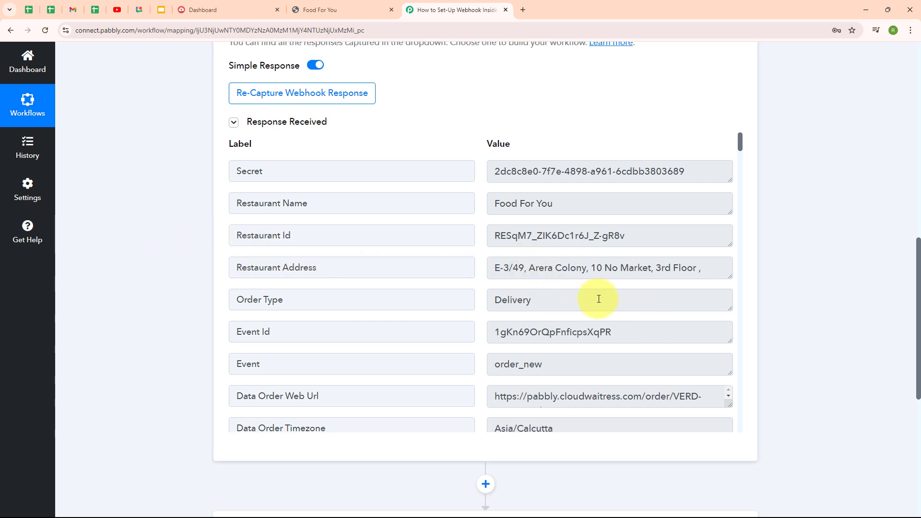
scroll(599, 299, "down", 4)
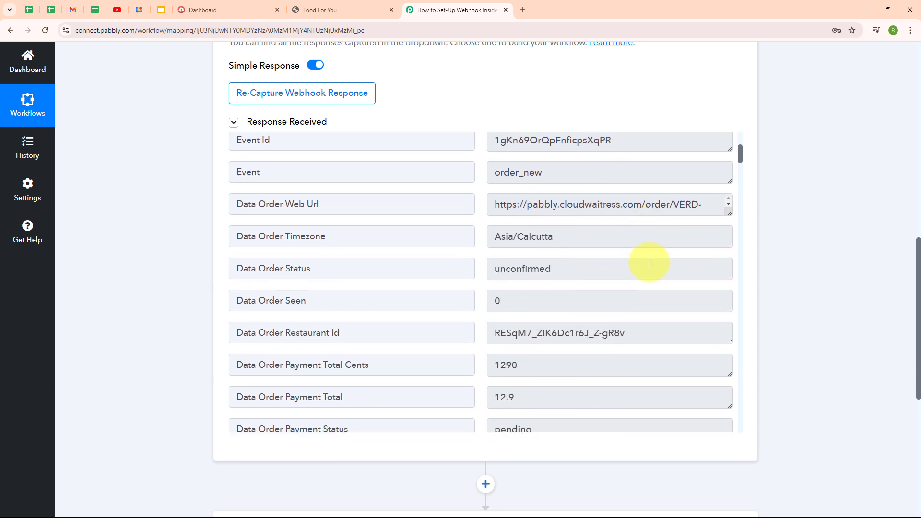
scroll(650, 262, "down", 4)
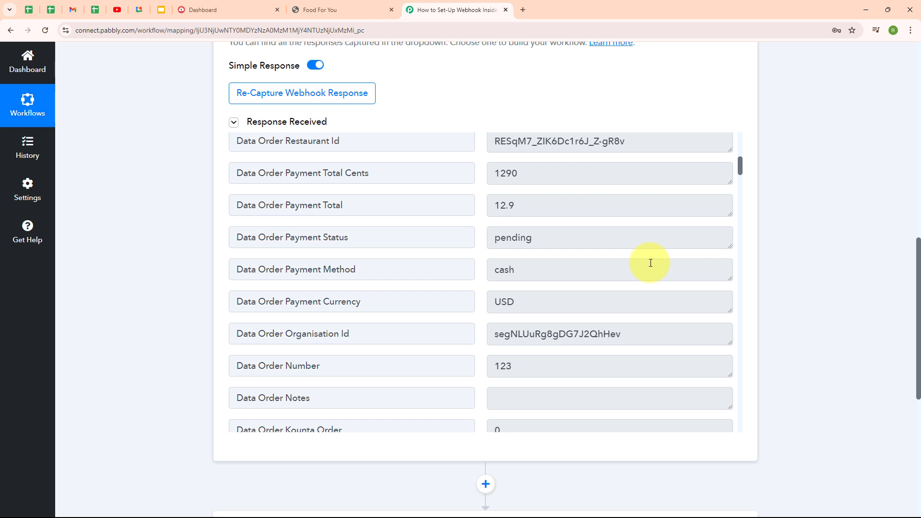
scroll(651, 263, "down", 1)
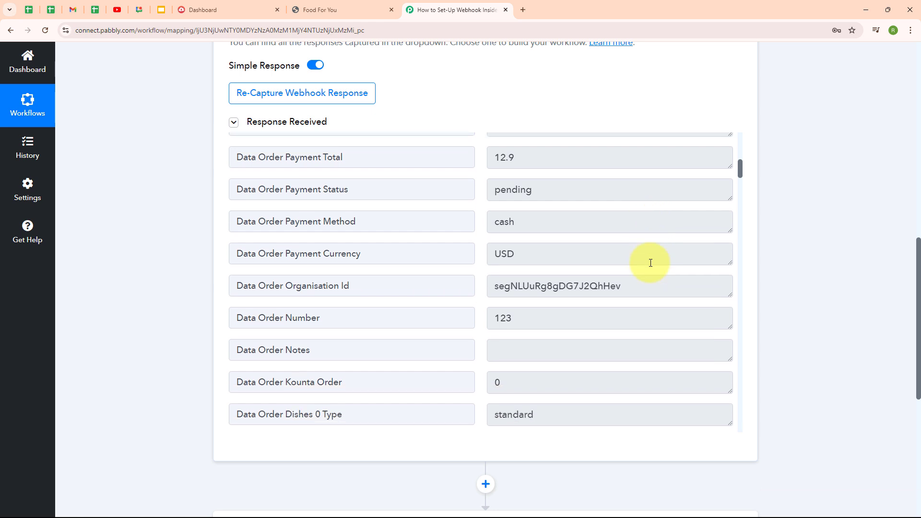
scroll(650, 263, "down", 6)
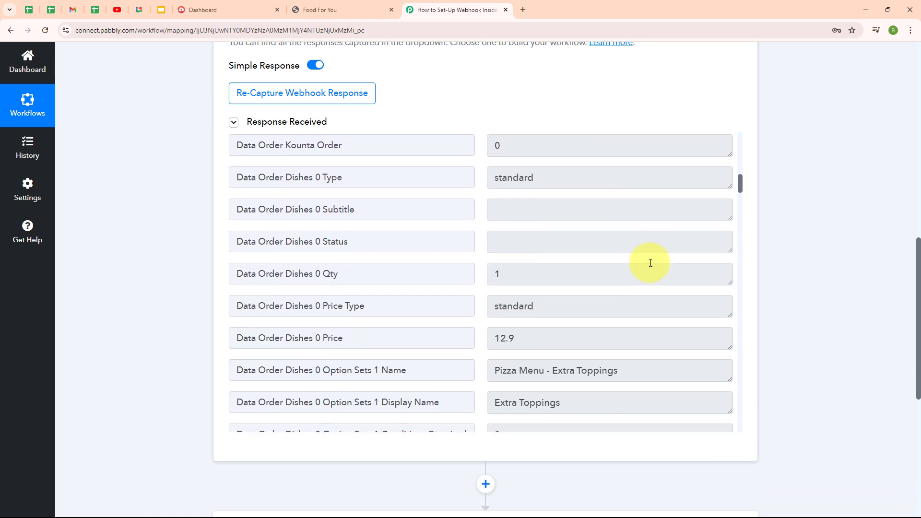
scroll(650, 263, "down", 1)
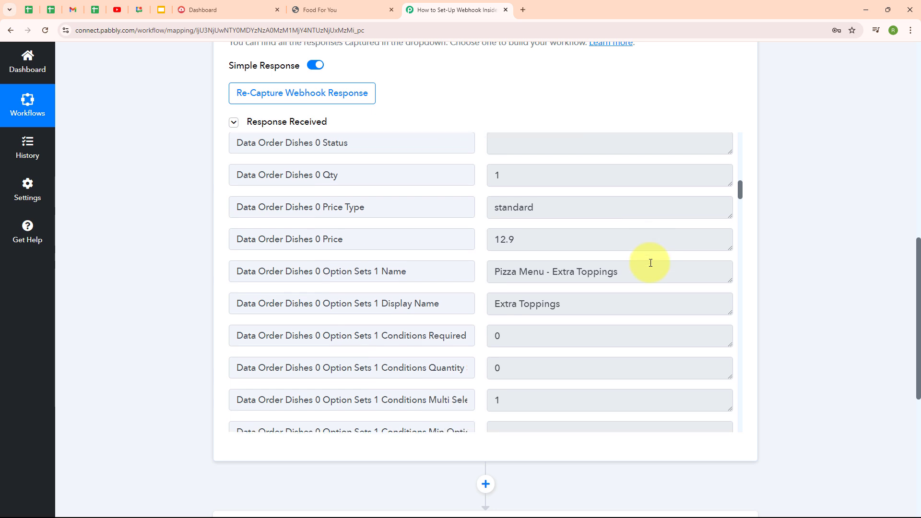
scroll(650, 262, "down", 6)
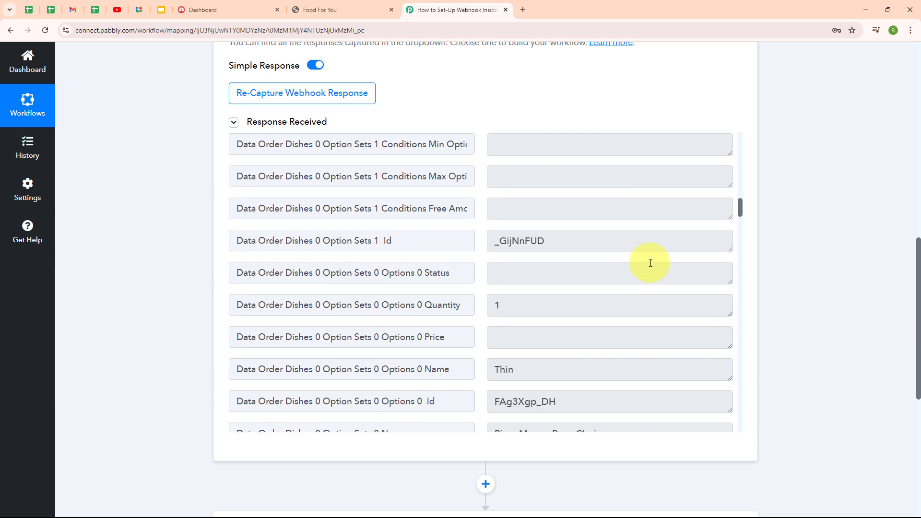
scroll(651, 263, "down", 3)
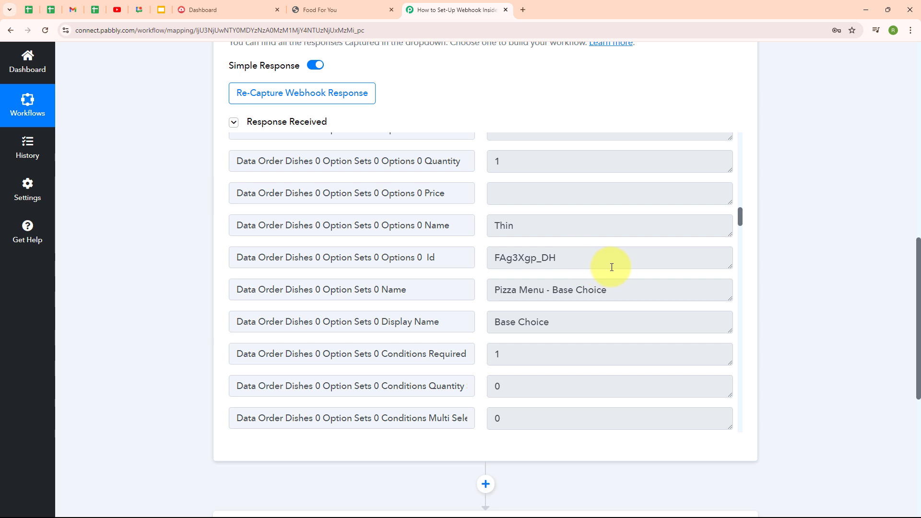
scroll(611, 267, "down", 8)
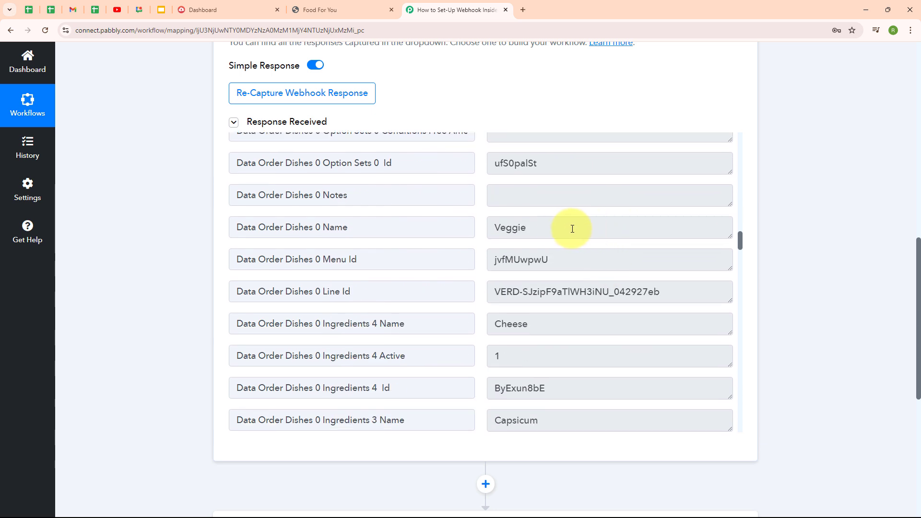
scroll(590, 281, "down", 10)
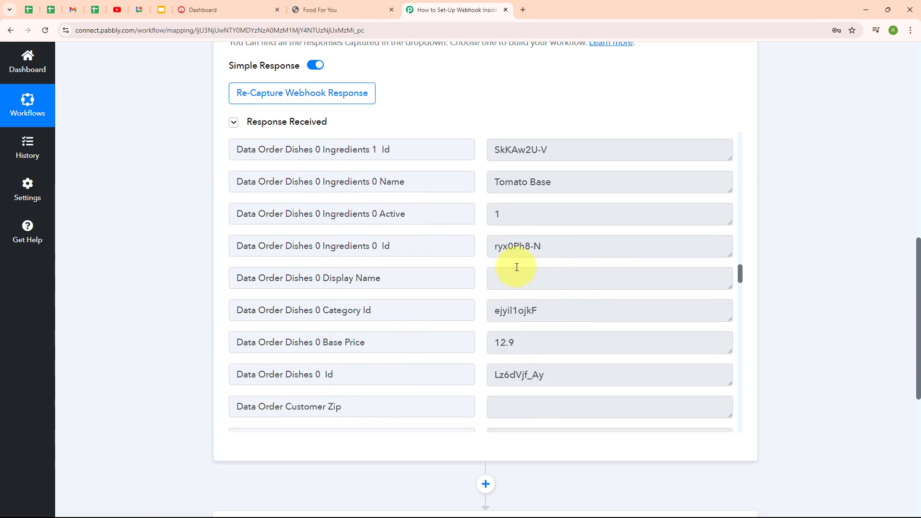
Collapse the CloudWaitress New Order Placed trigger to return to the overview of the workflow's trigger and action steps.
scroll(736, 108, "up", 10)
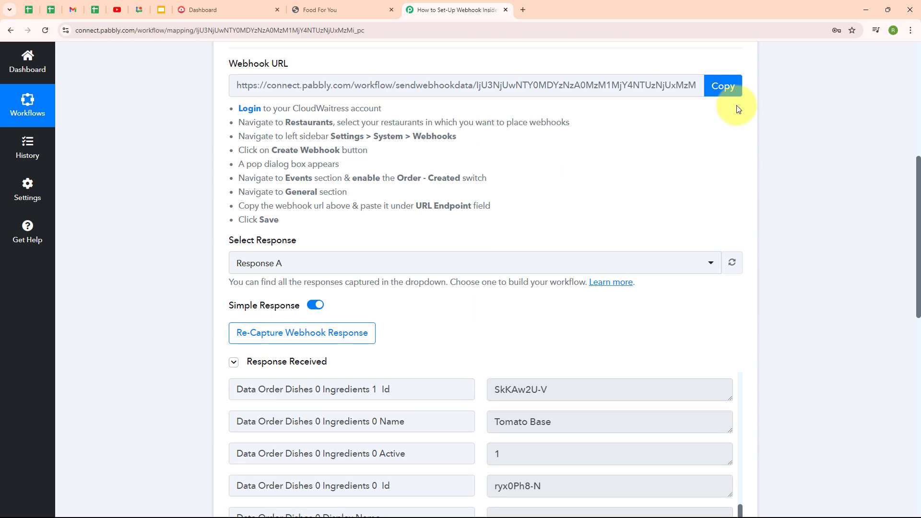
left_click(742, 143)
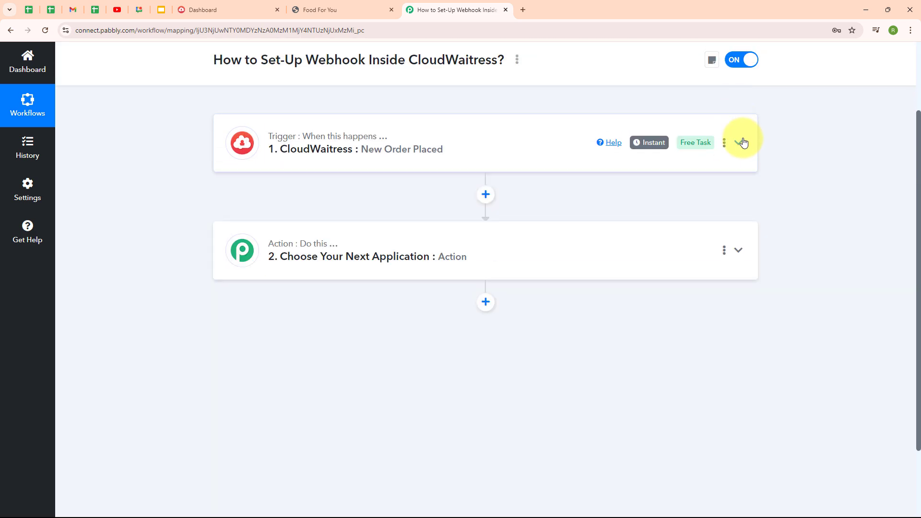
scroll(615, 197, "up", 3)
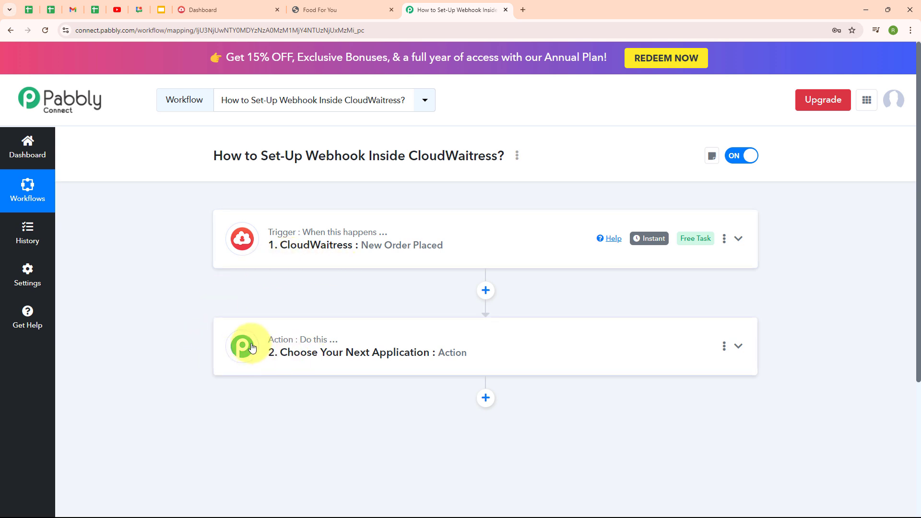
mouse_move(284, 346)
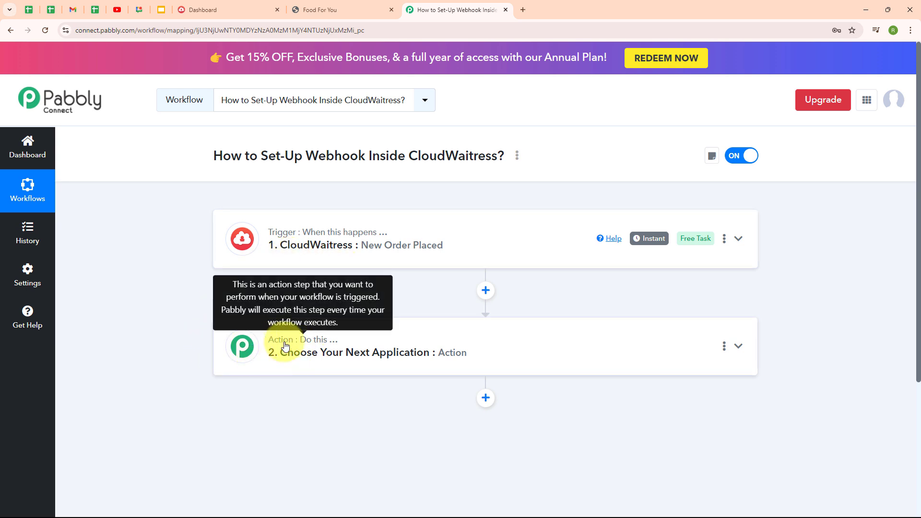